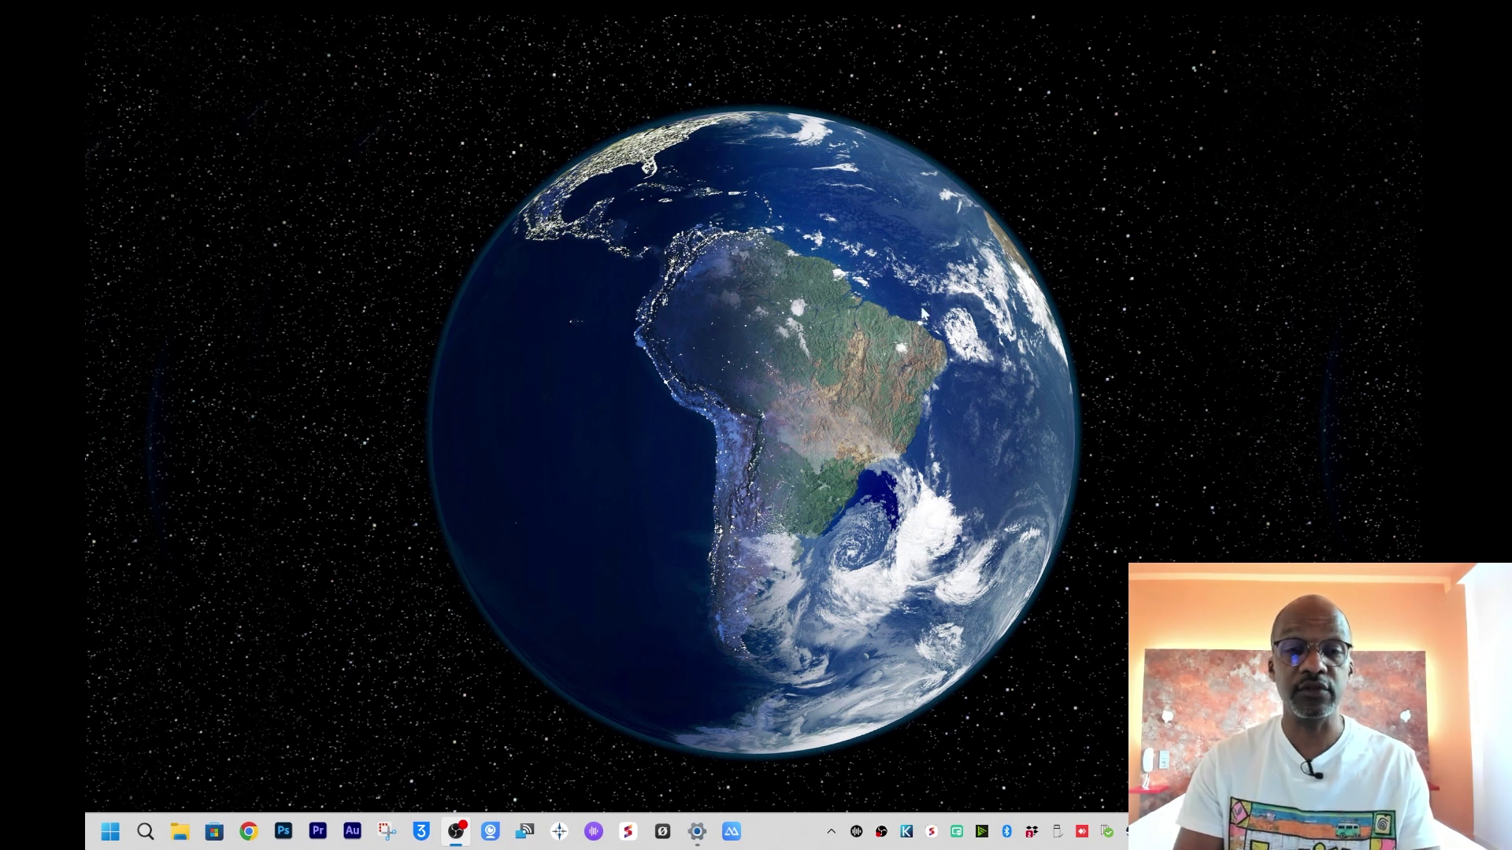
Step: Open Google Photos from the Google home page in Chrome
{"action": "left_click", "coordinate": [250, 831]}
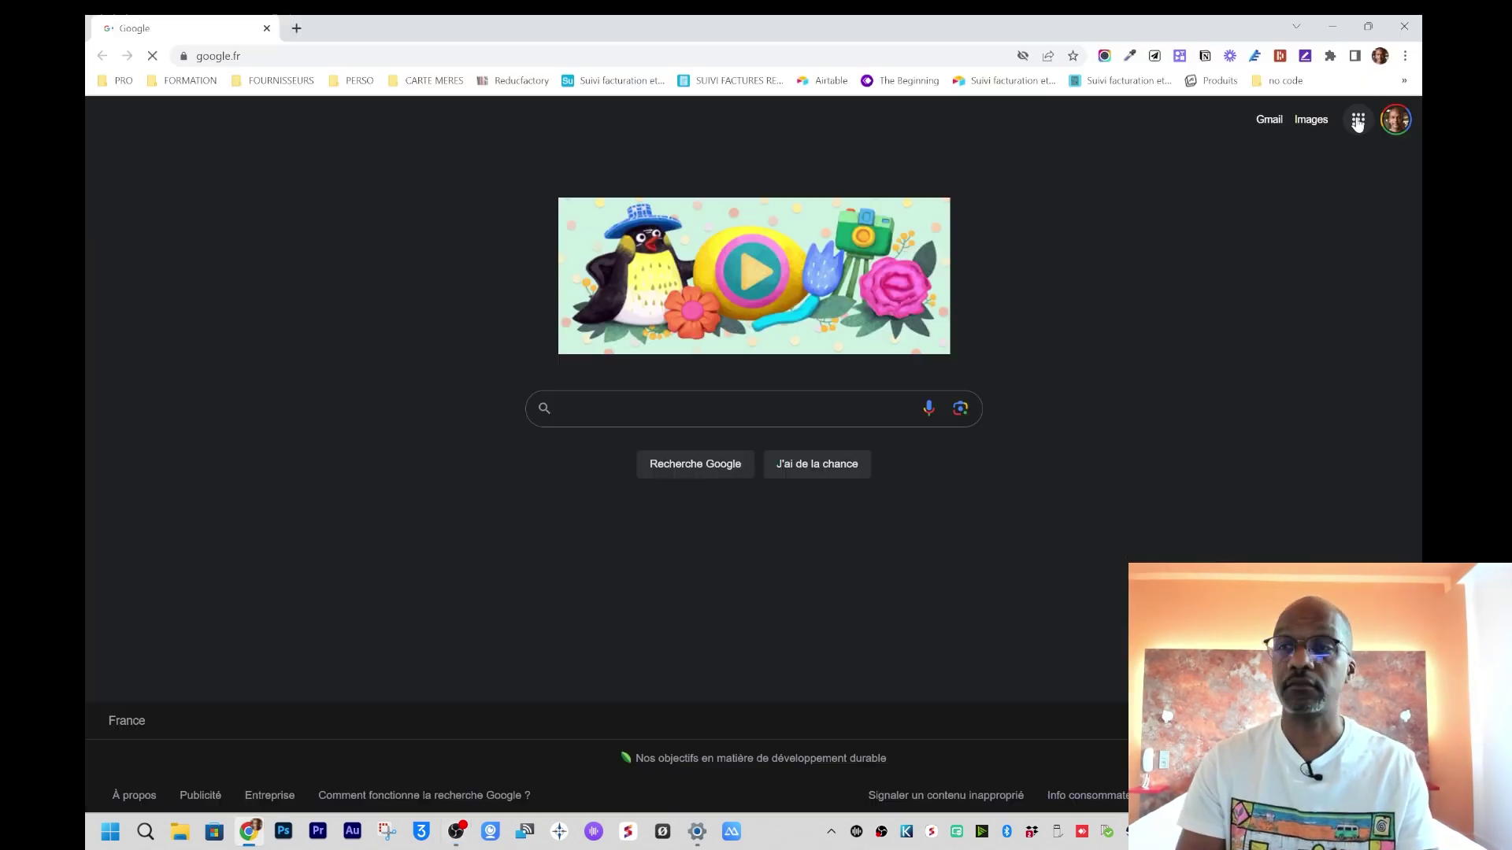
{"action": "left_click", "coordinate": [1359, 119]}
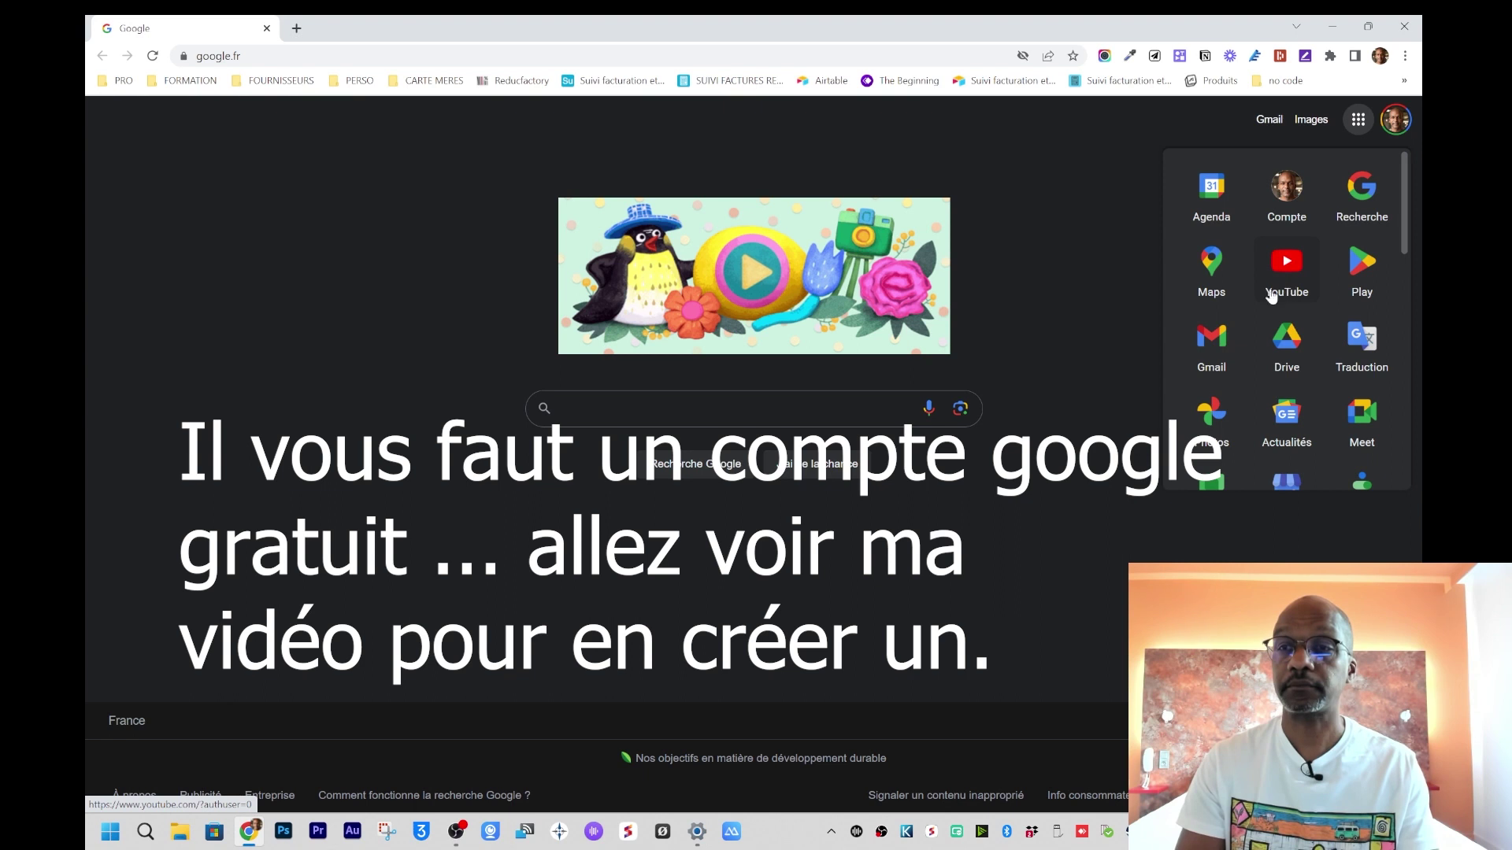
{"action": "left_click", "coordinate": [1217, 411]}
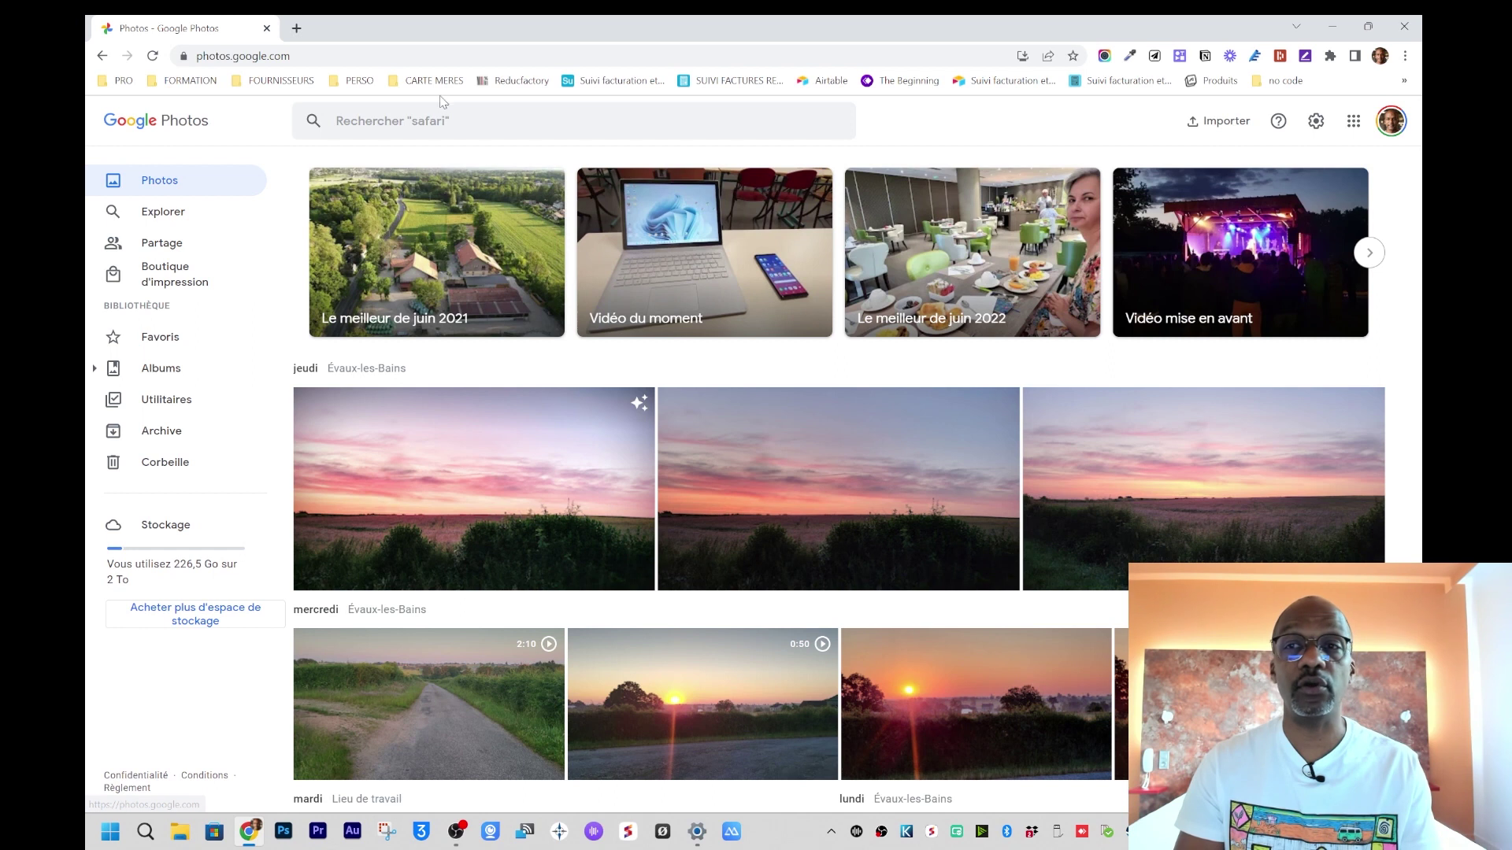
Step: Browse the photos of the first person suggested in the photo search, and return to the library
{"action": "left_click", "coordinate": [486, 122]}
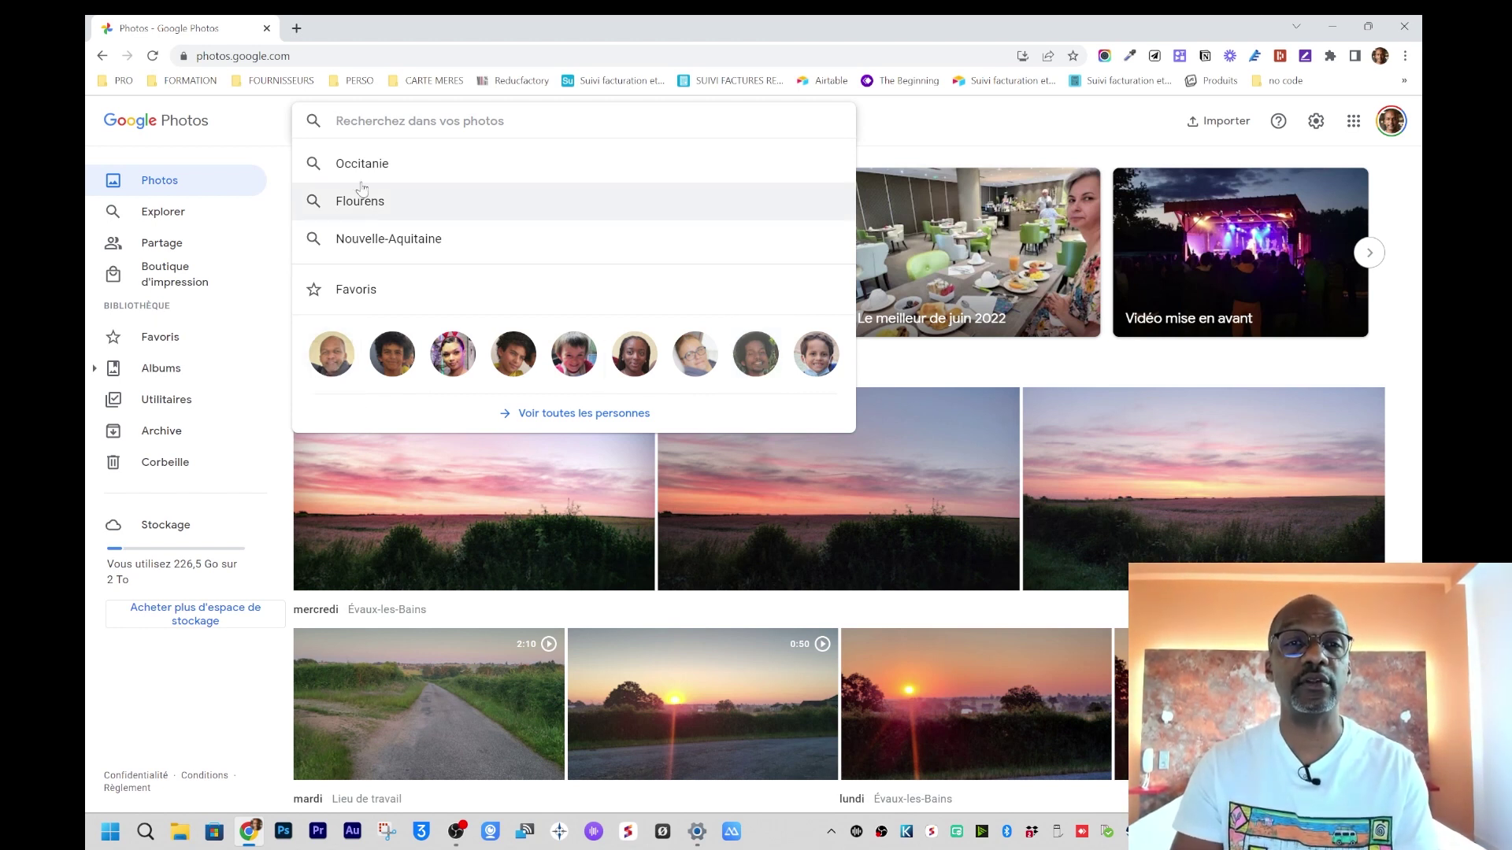
{"action": "left_click", "coordinate": [331, 356]}
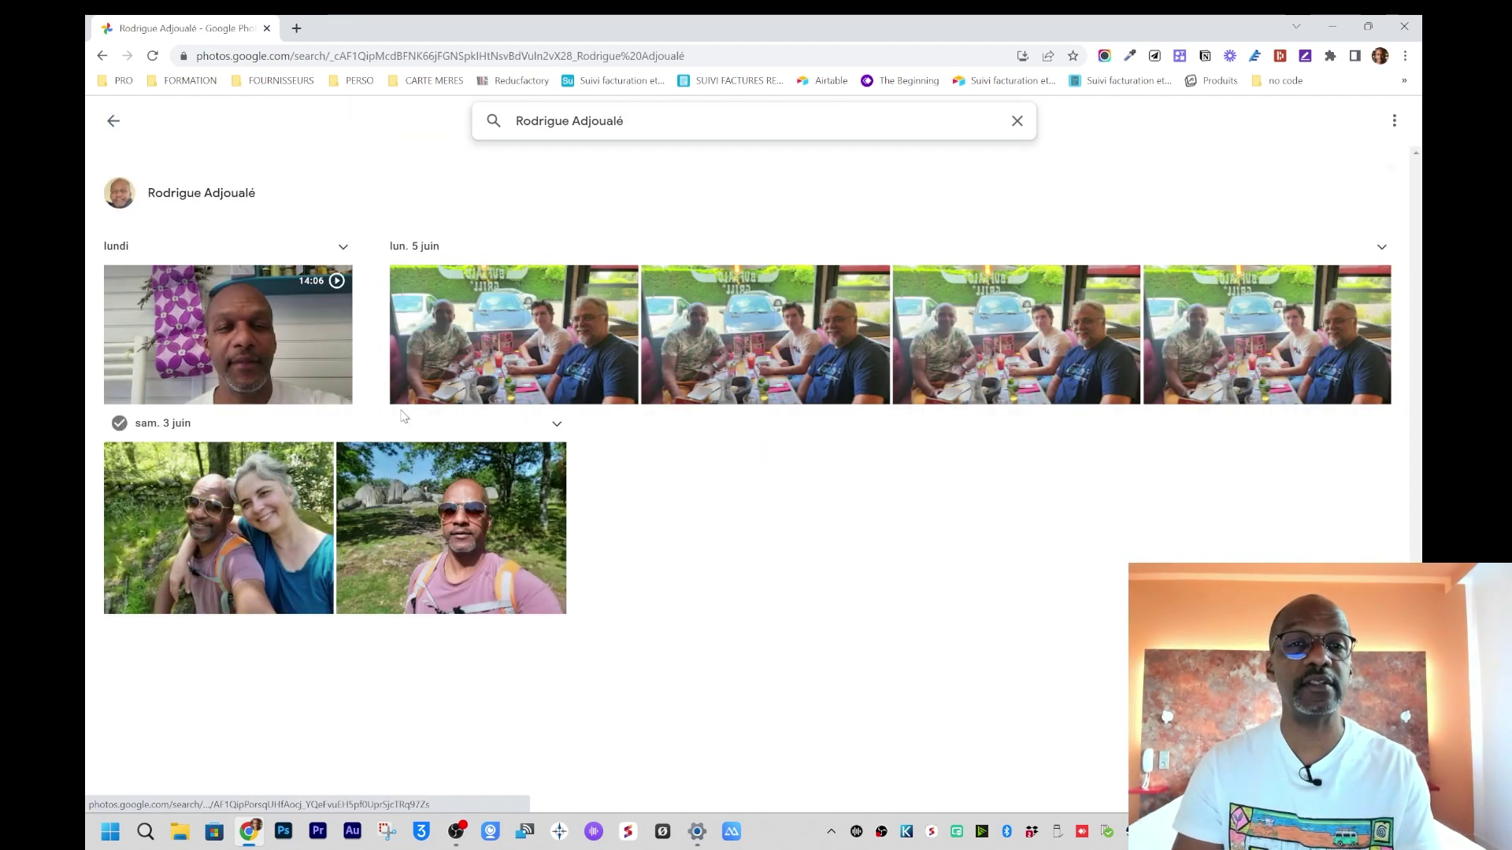
{"action": "scroll", "coordinate": [349, 612], "scroll_direction": "down", "scroll_amount": 10}
{"action": "scroll", "coordinate": [350, 678], "scroll_direction": "up", "scroll_amount": 3}
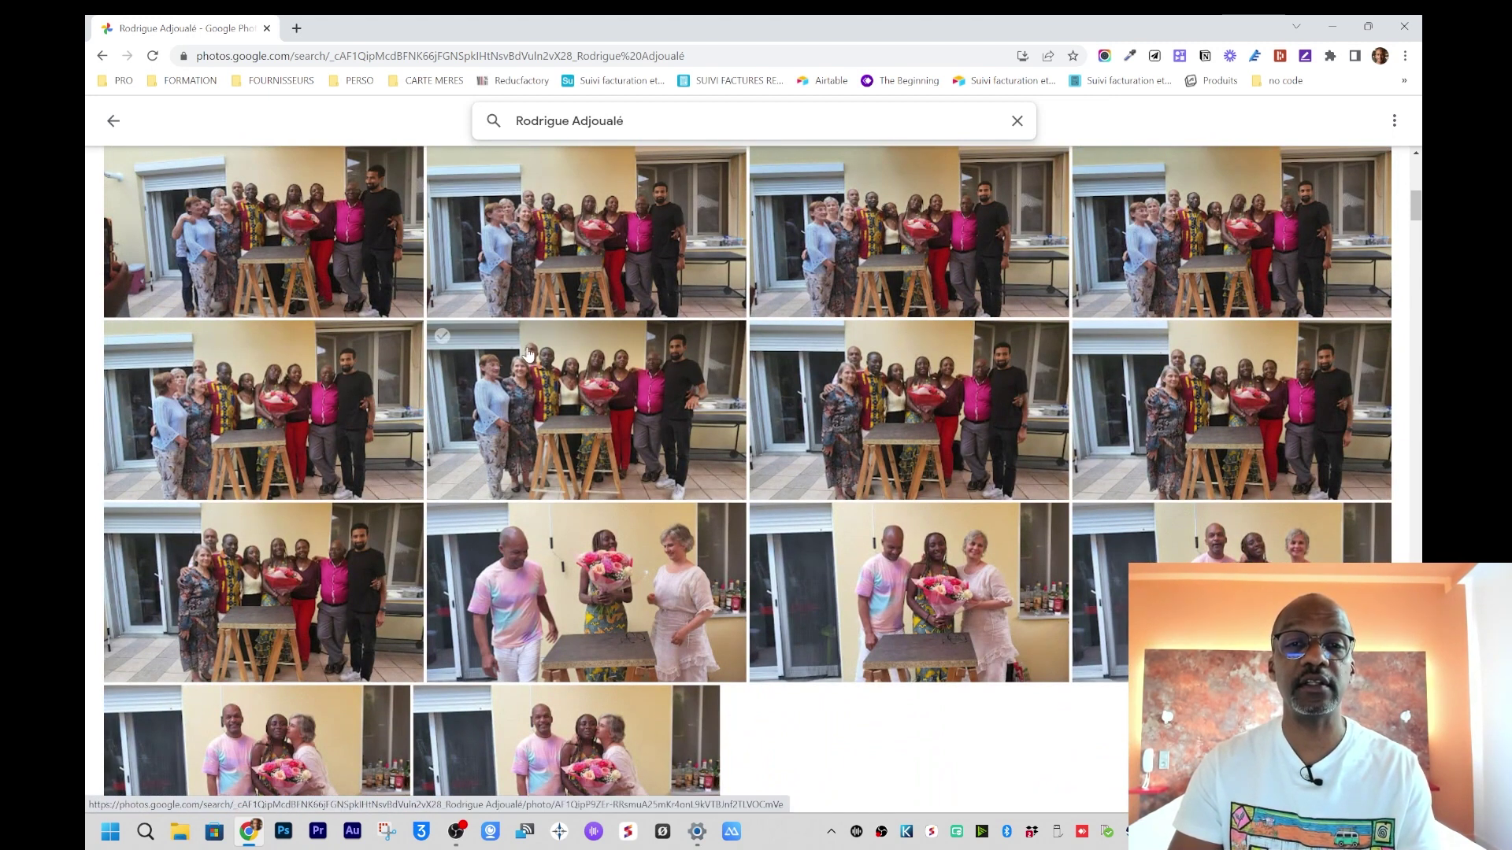
{"action": "left_click", "coordinate": [111, 122]}
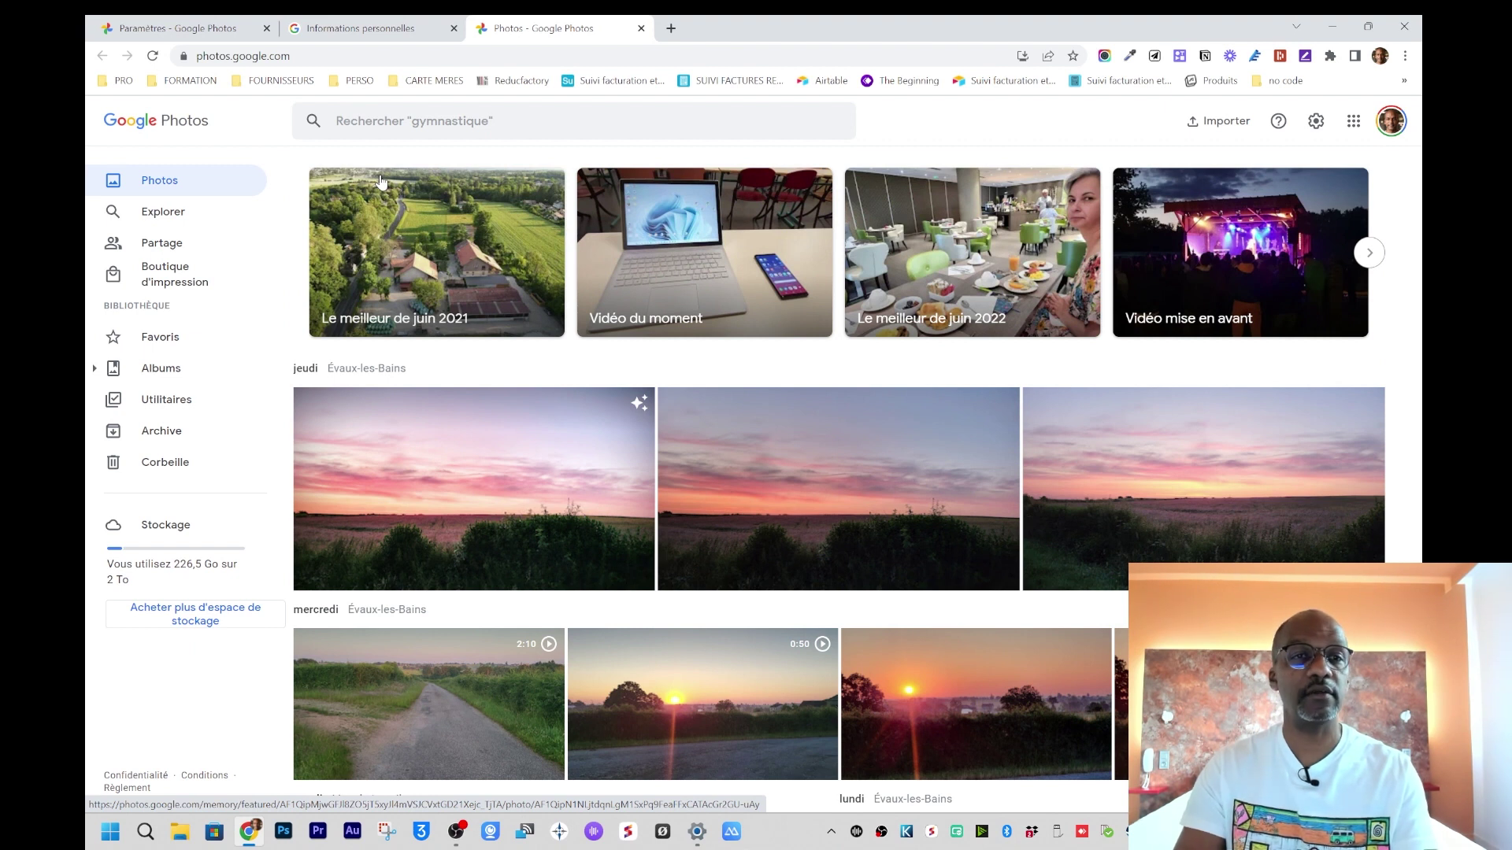
Step: Display the full list of people and animals from the Explorer page and look through the recognised faces
{"action": "left_click", "coordinate": [155, 216]}
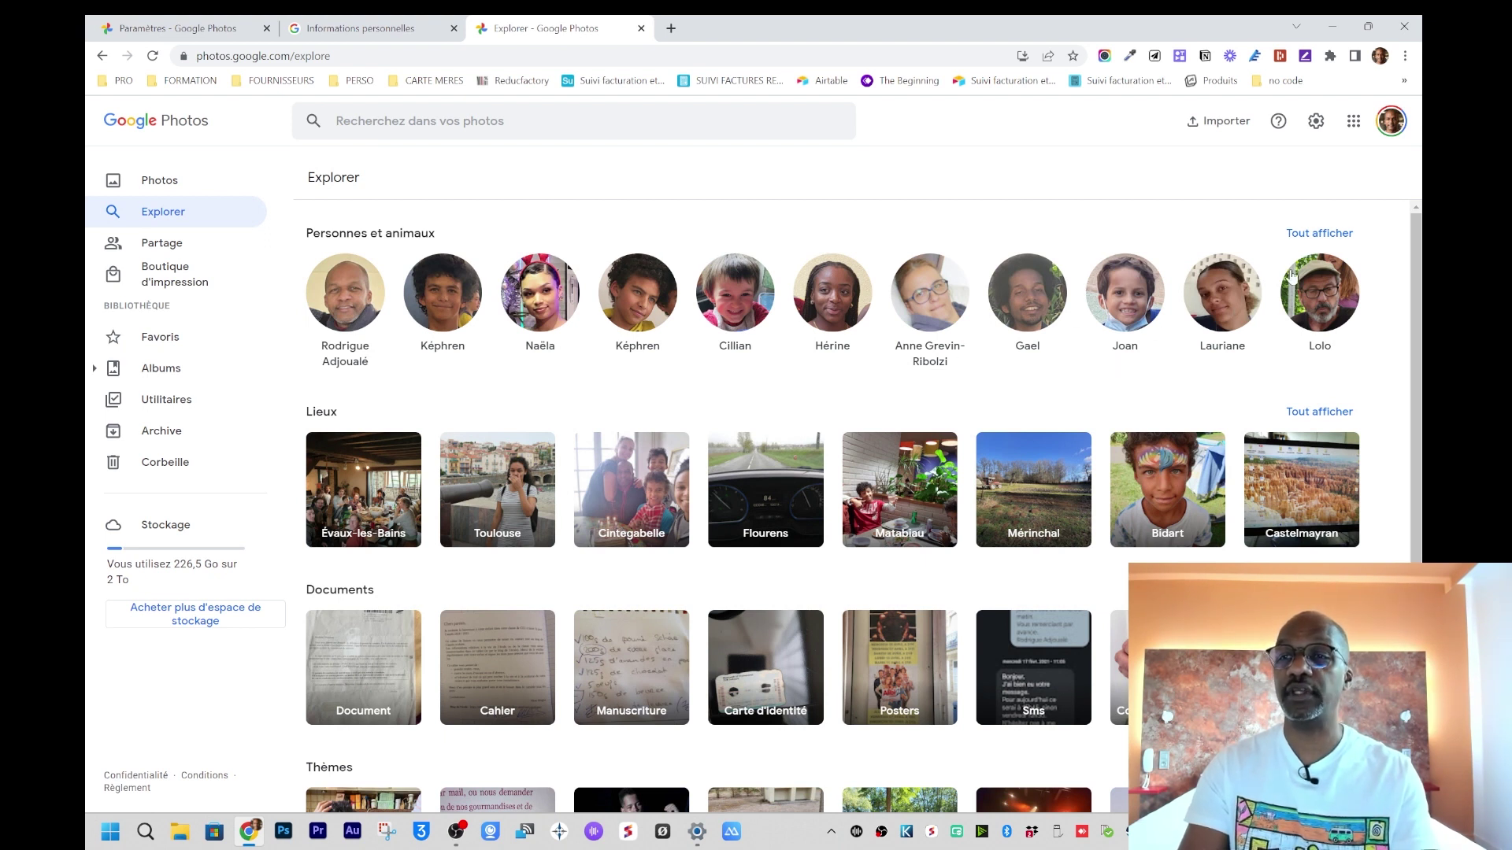
{"action": "left_click", "coordinate": [1315, 236]}
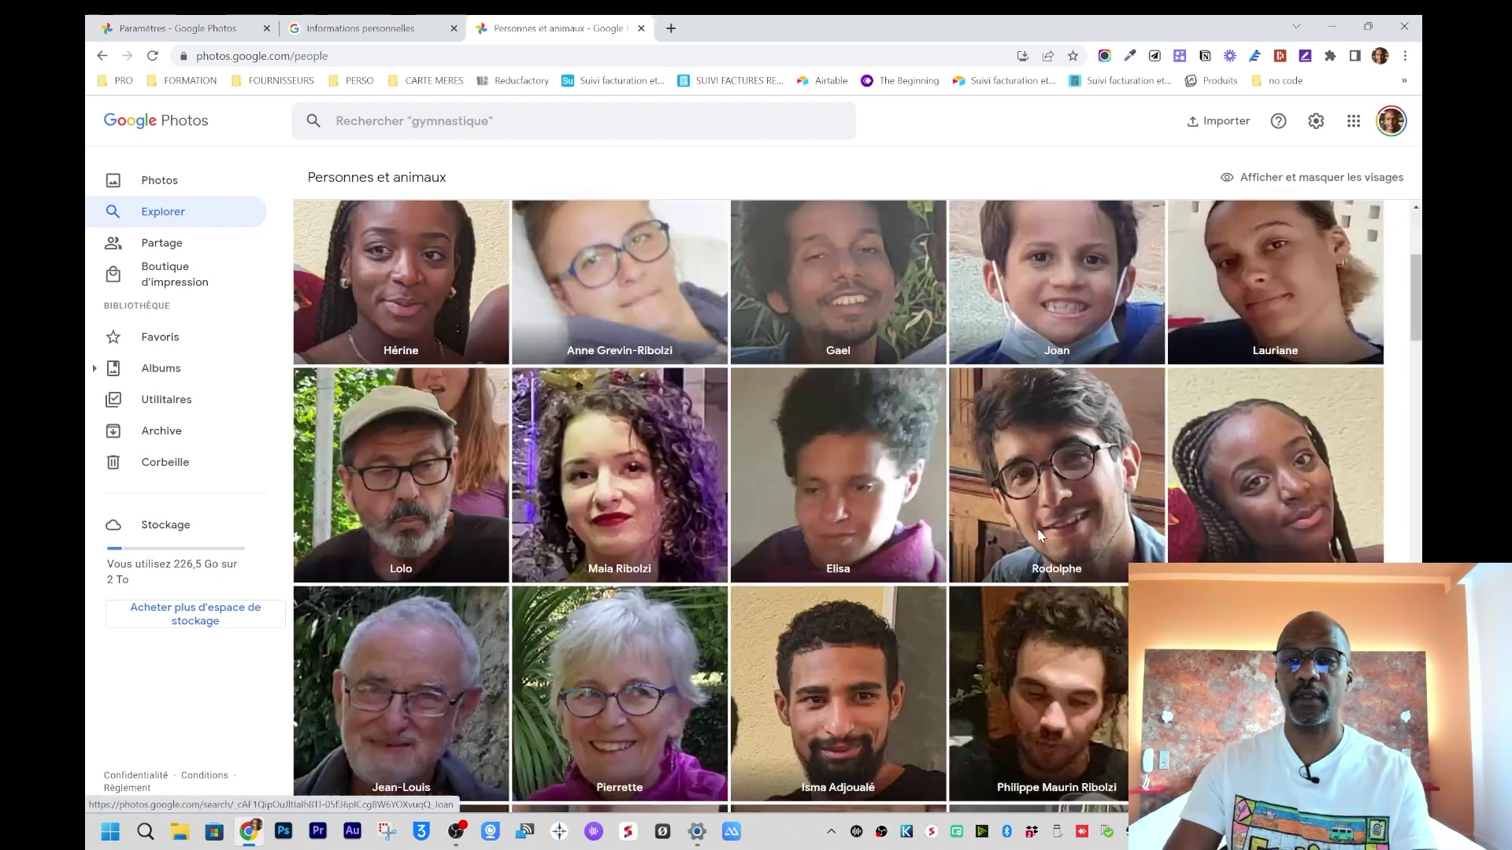
{"action": "scroll", "coordinate": [1037, 536], "scroll_direction": "down", "scroll_amount": 15}
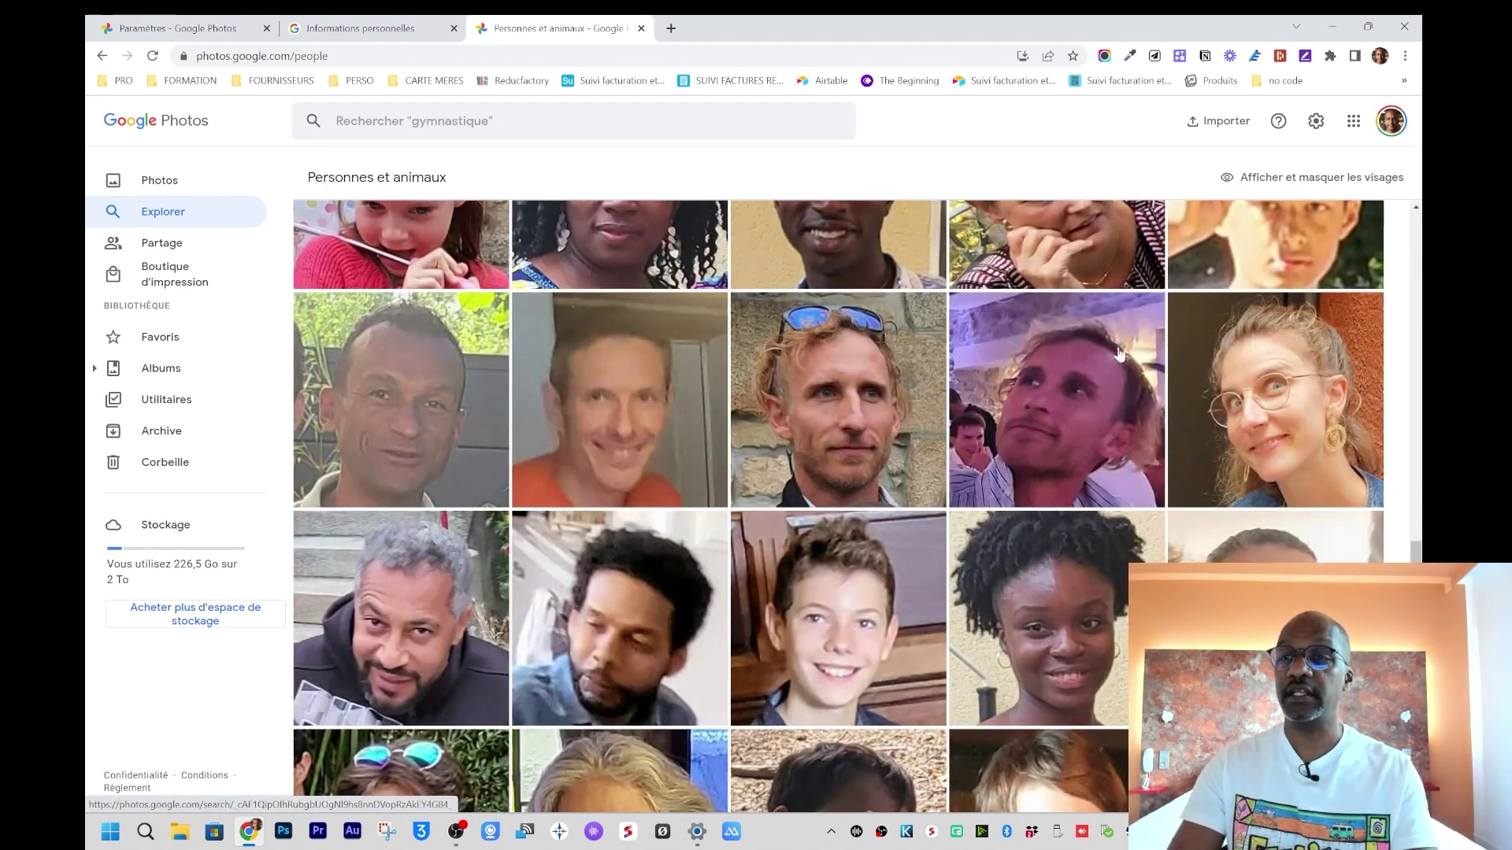
Step: Unhide the dark curly-haired face at the end of the second-to-last row in the show-and-hide faces list, and save the change
{"action": "left_click", "coordinate": [1297, 179]}
{"action": "scroll", "coordinate": [950, 625], "scroll_direction": "down", "scroll_amount": 3}
{"action": "scroll", "coordinate": [949, 625], "scroll_direction": "down", "scroll_amount": 10}
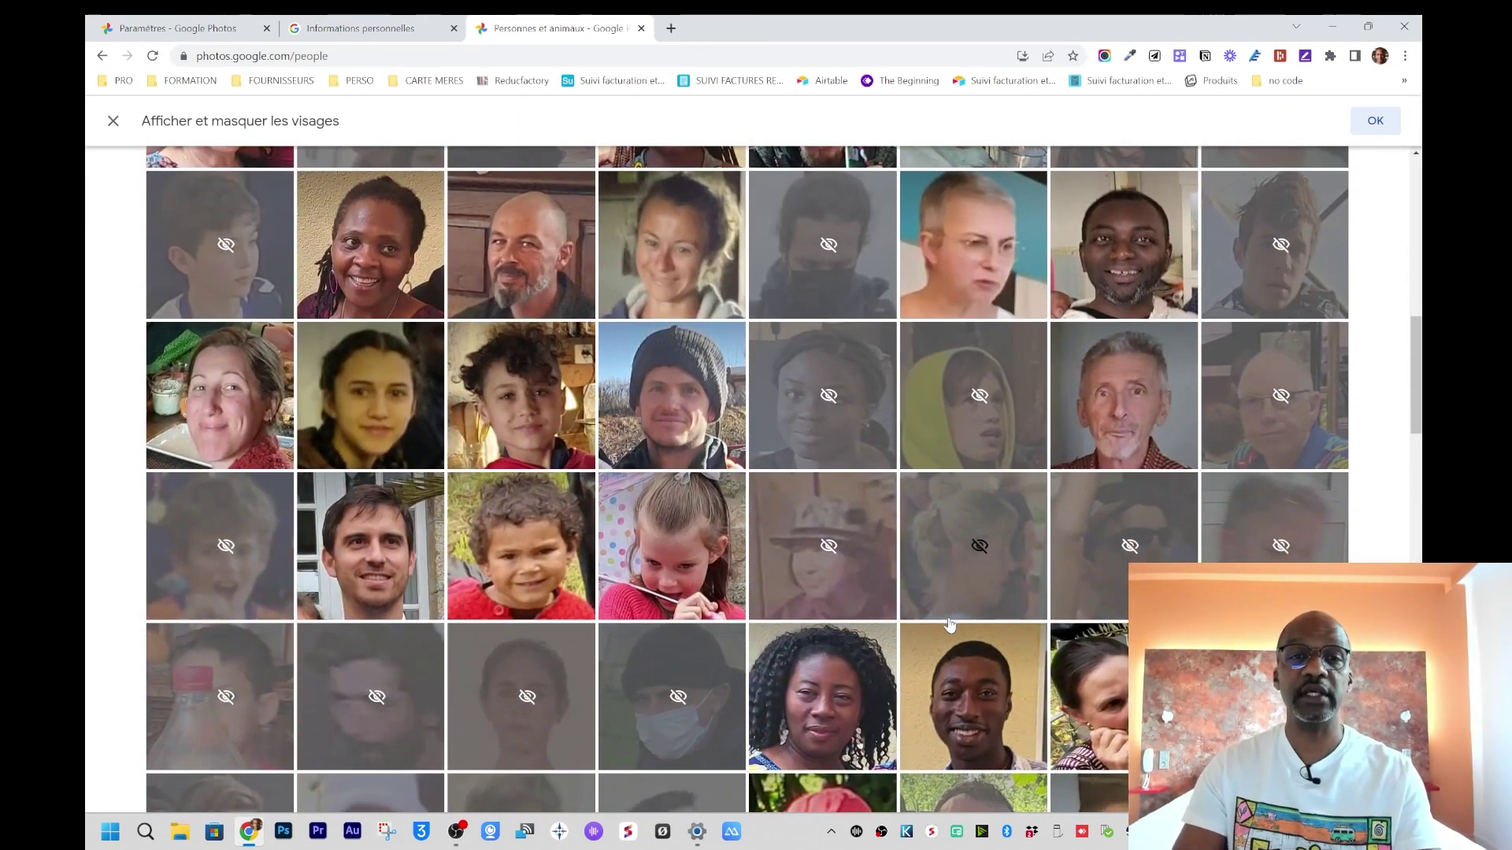
{"action": "scroll", "coordinate": [992, 380], "scroll_direction": "down", "scroll_amount": 5}
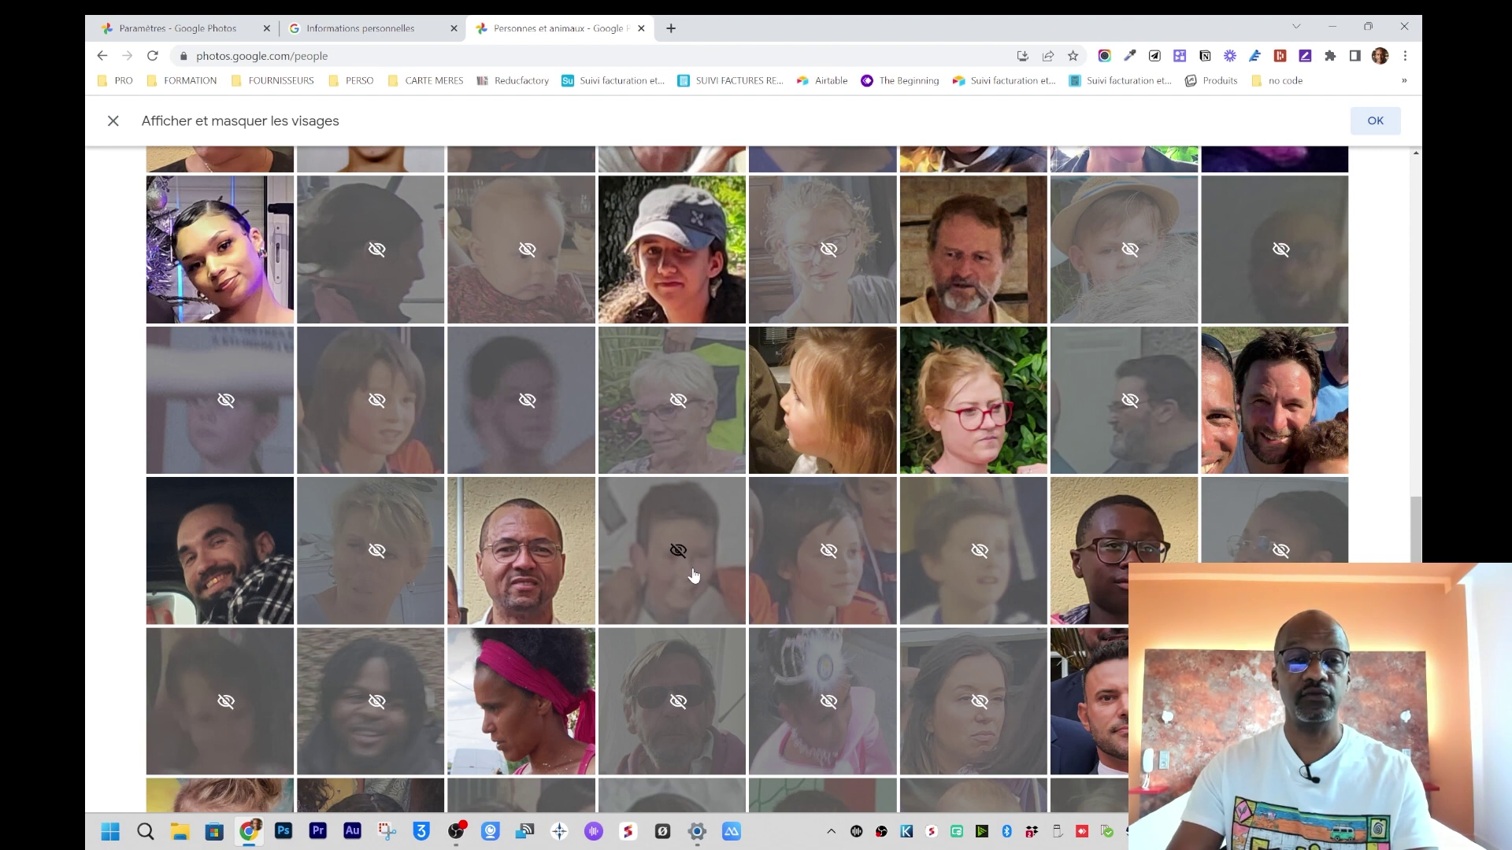
{"action": "scroll", "coordinate": [673, 559], "scroll_direction": "down", "scroll_amount": 4}
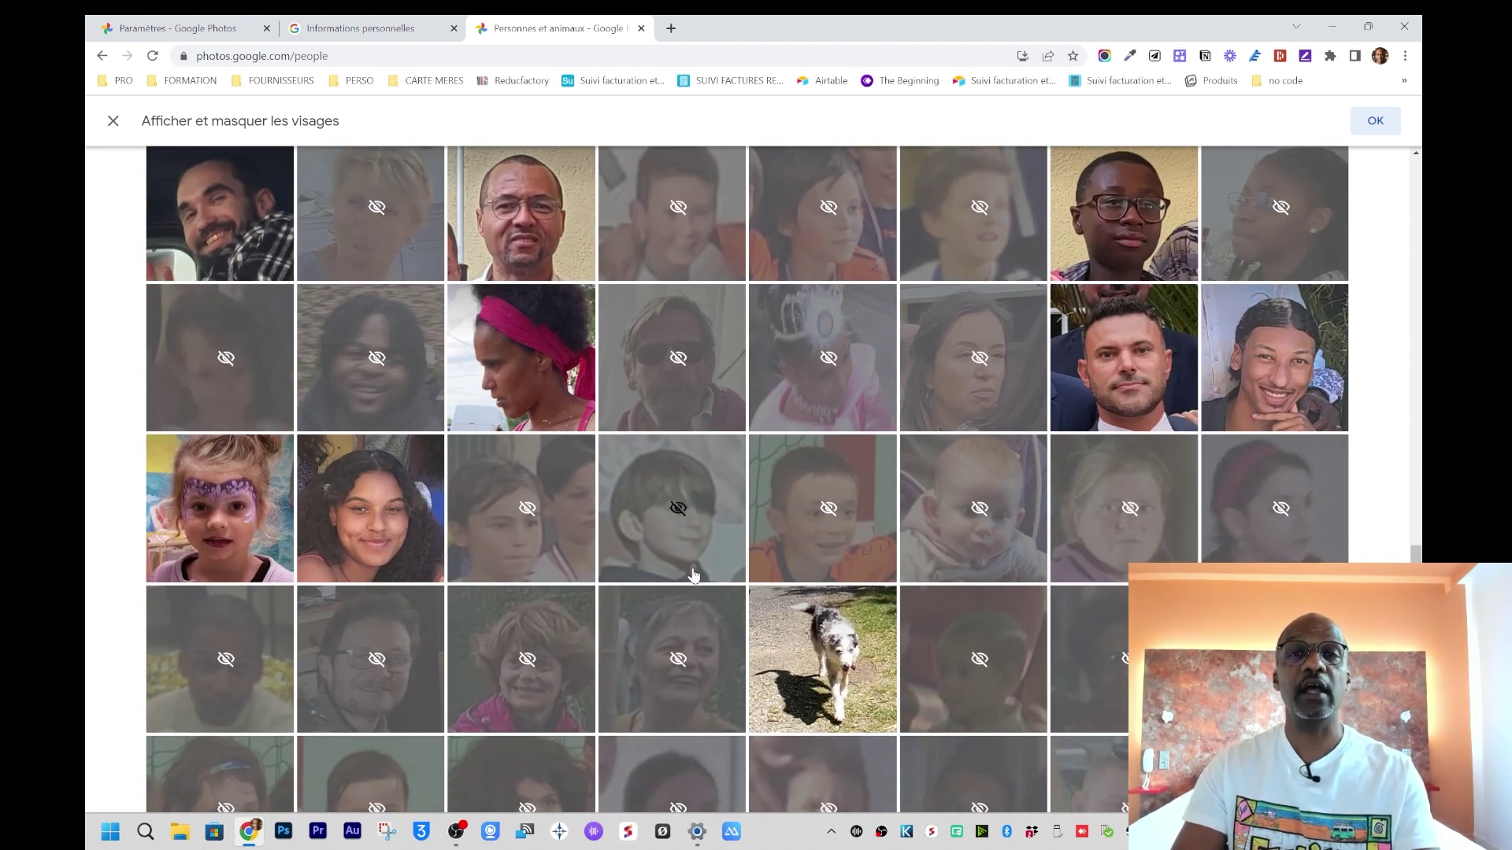
{"action": "scroll", "coordinate": [692, 575], "scroll_direction": "down", "scroll_amount": 6}
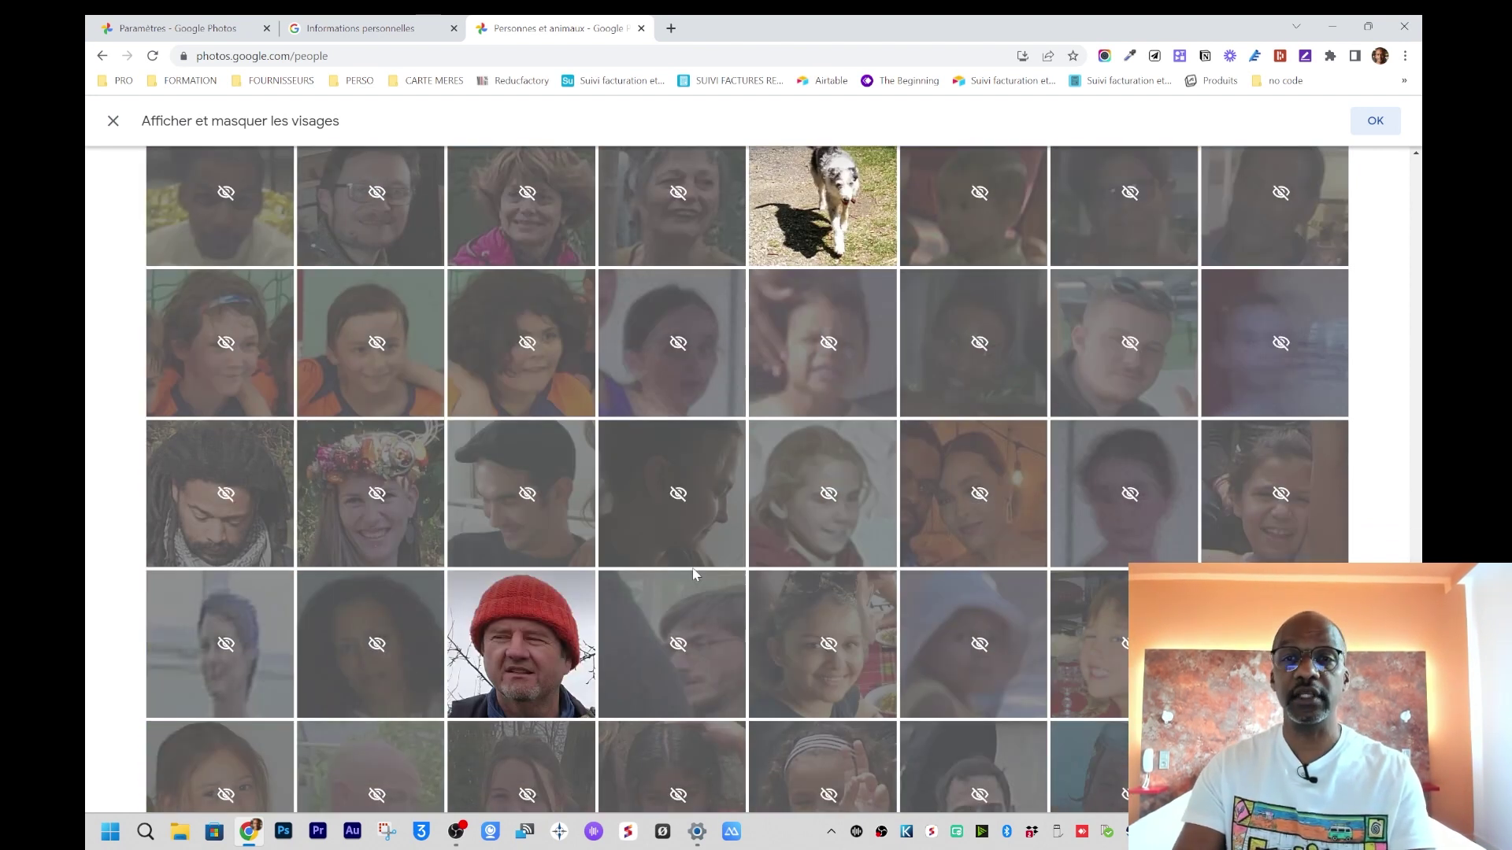
{"action": "scroll", "coordinate": [693, 575], "scroll_direction": "down", "scroll_amount": 5}
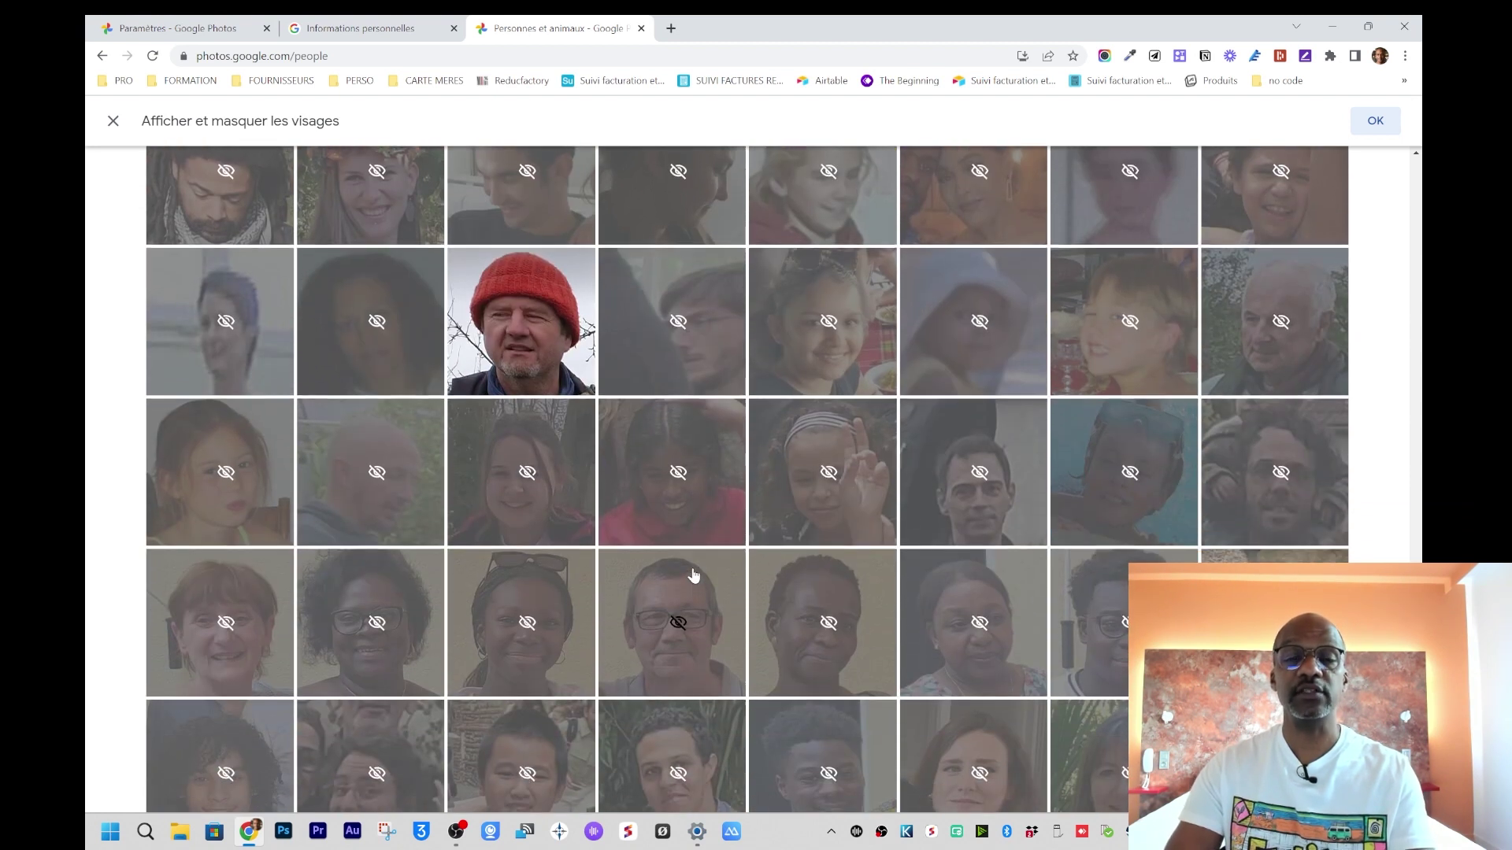
{"action": "scroll", "coordinate": [693, 575], "scroll_direction": "down", "scroll_amount": 1}
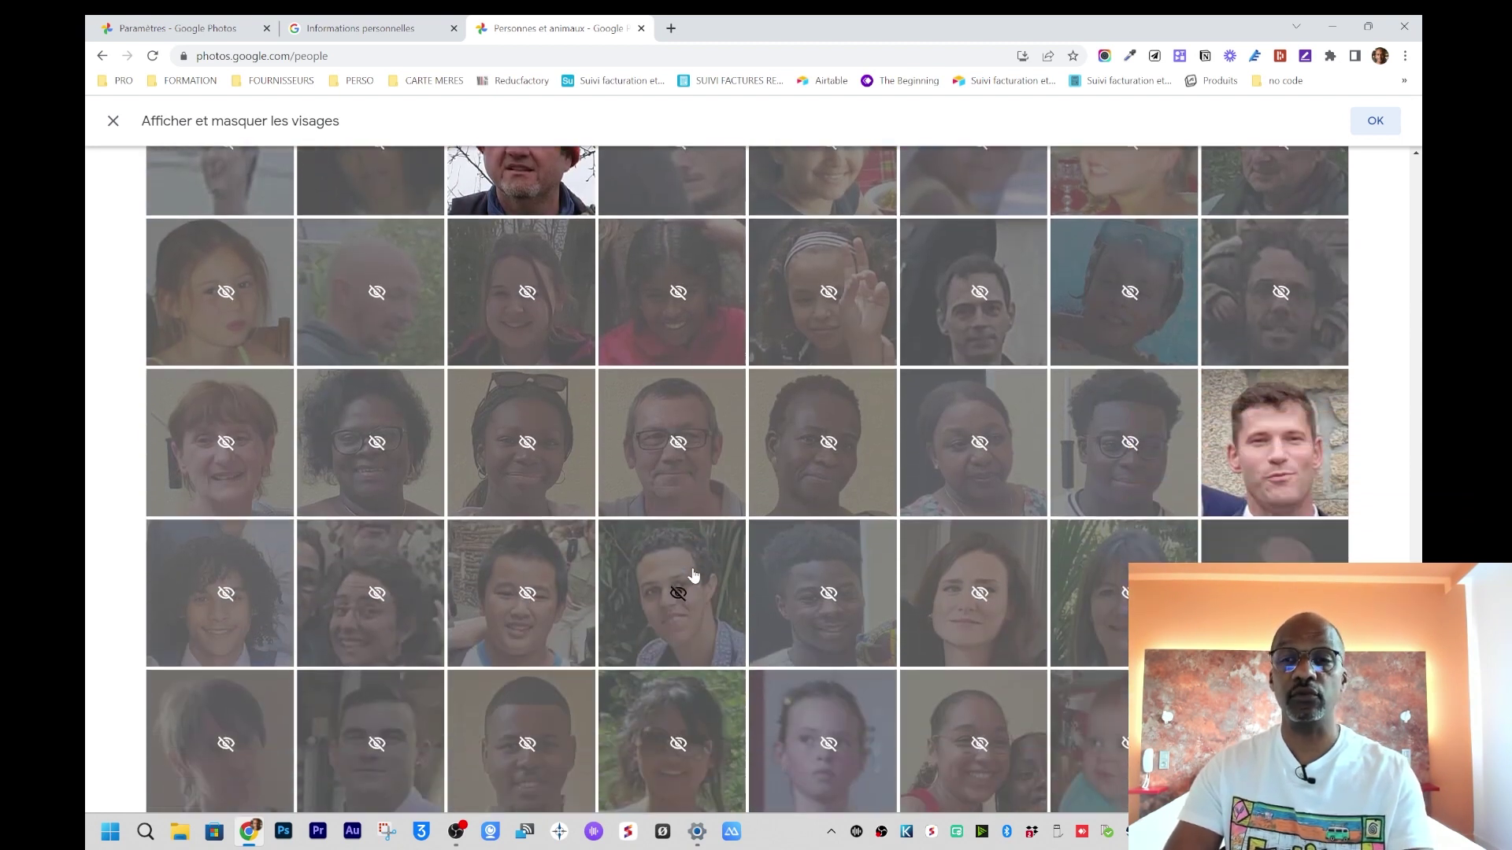
{"action": "scroll", "coordinate": [693, 575], "scroll_direction": "down", "scroll_amount": 2}
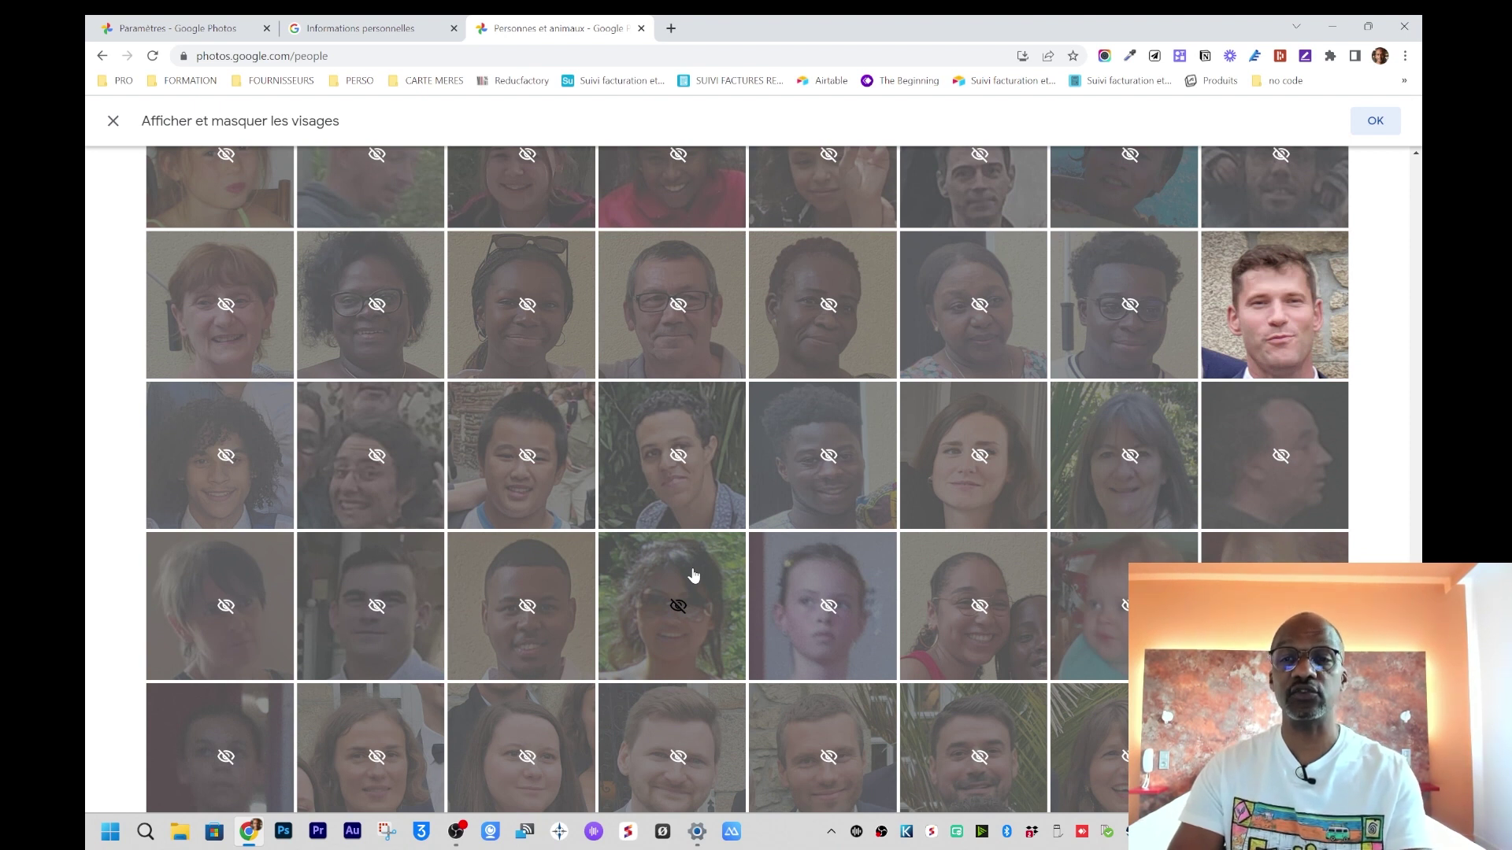
{"action": "scroll", "coordinate": [693, 576], "scroll_direction": "down", "scroll_amount": 6}
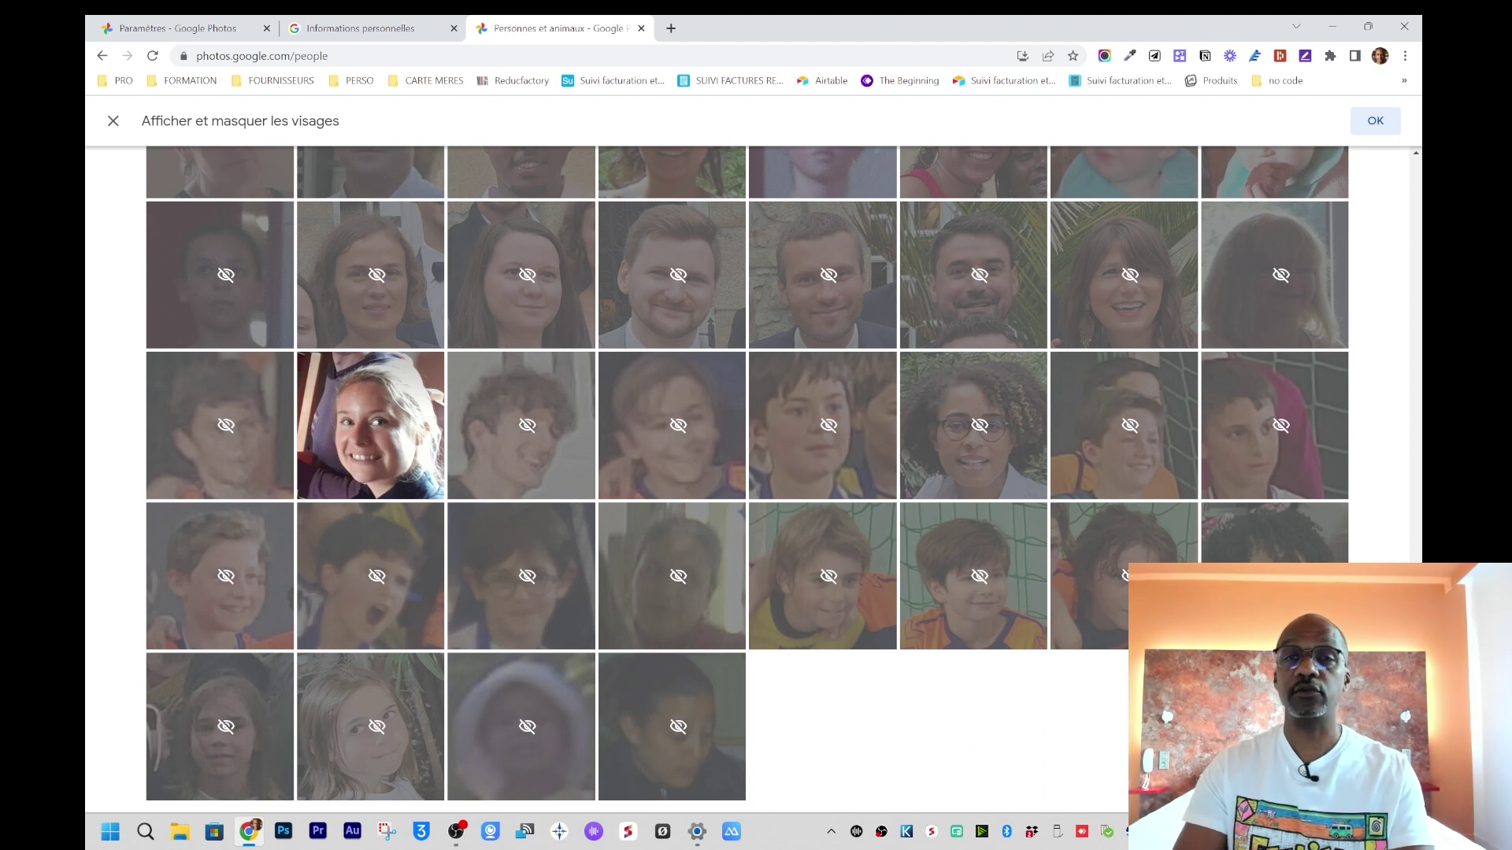
{"action": "left_click", "coordinate": [1275, 544]}
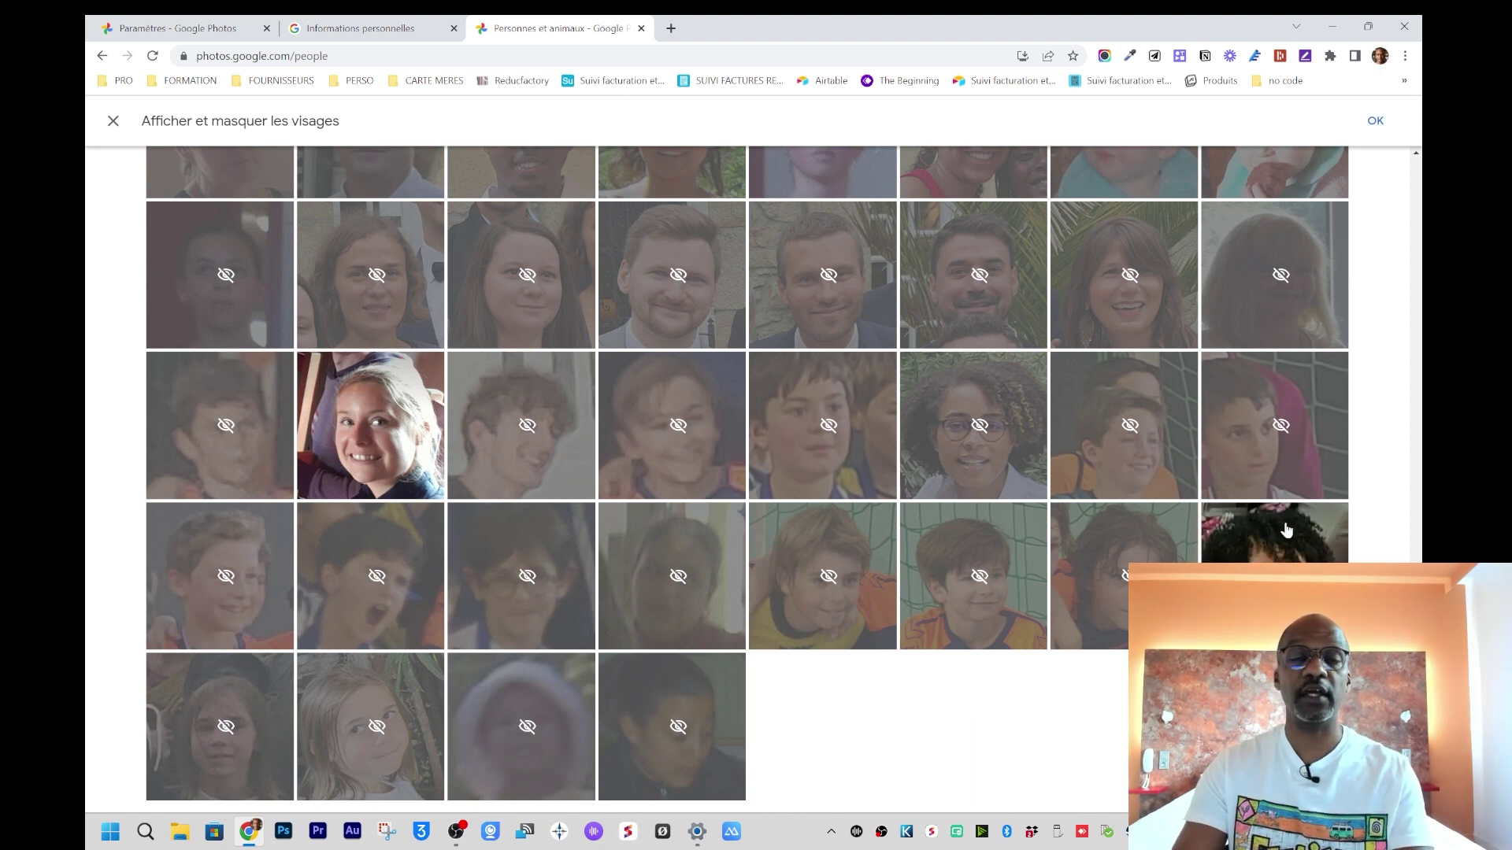
{"action": "left_click", "coordinate": [1374, 122]}
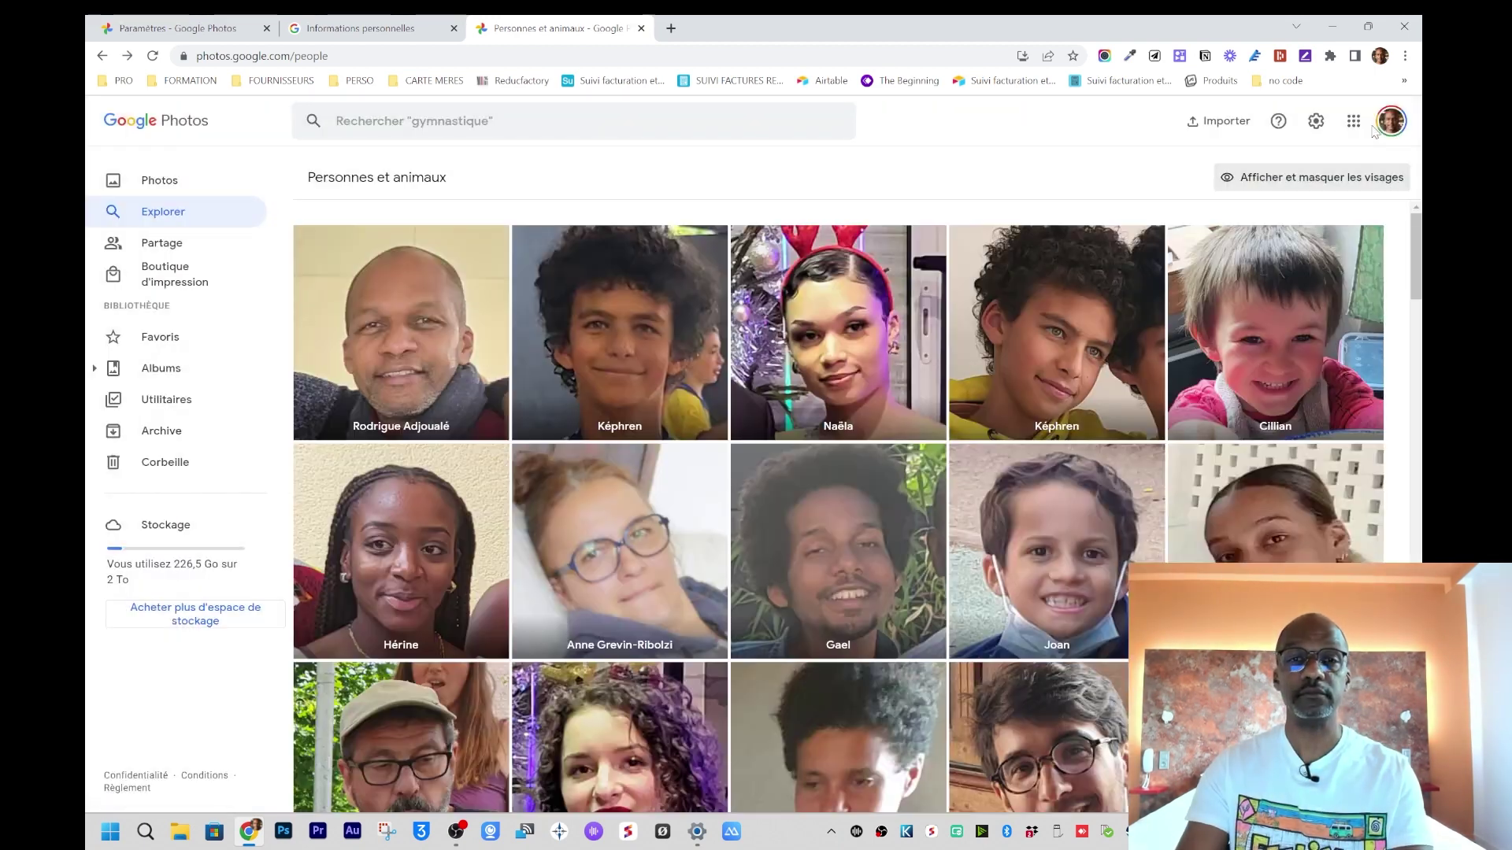
Step: Open the newly unhidden face at the end of the people list, add the person's name to it and return to the list
{"action": "scroll", "coordinate": [990, 584], "scroll_direction": "down", "scroll_amount": 20}
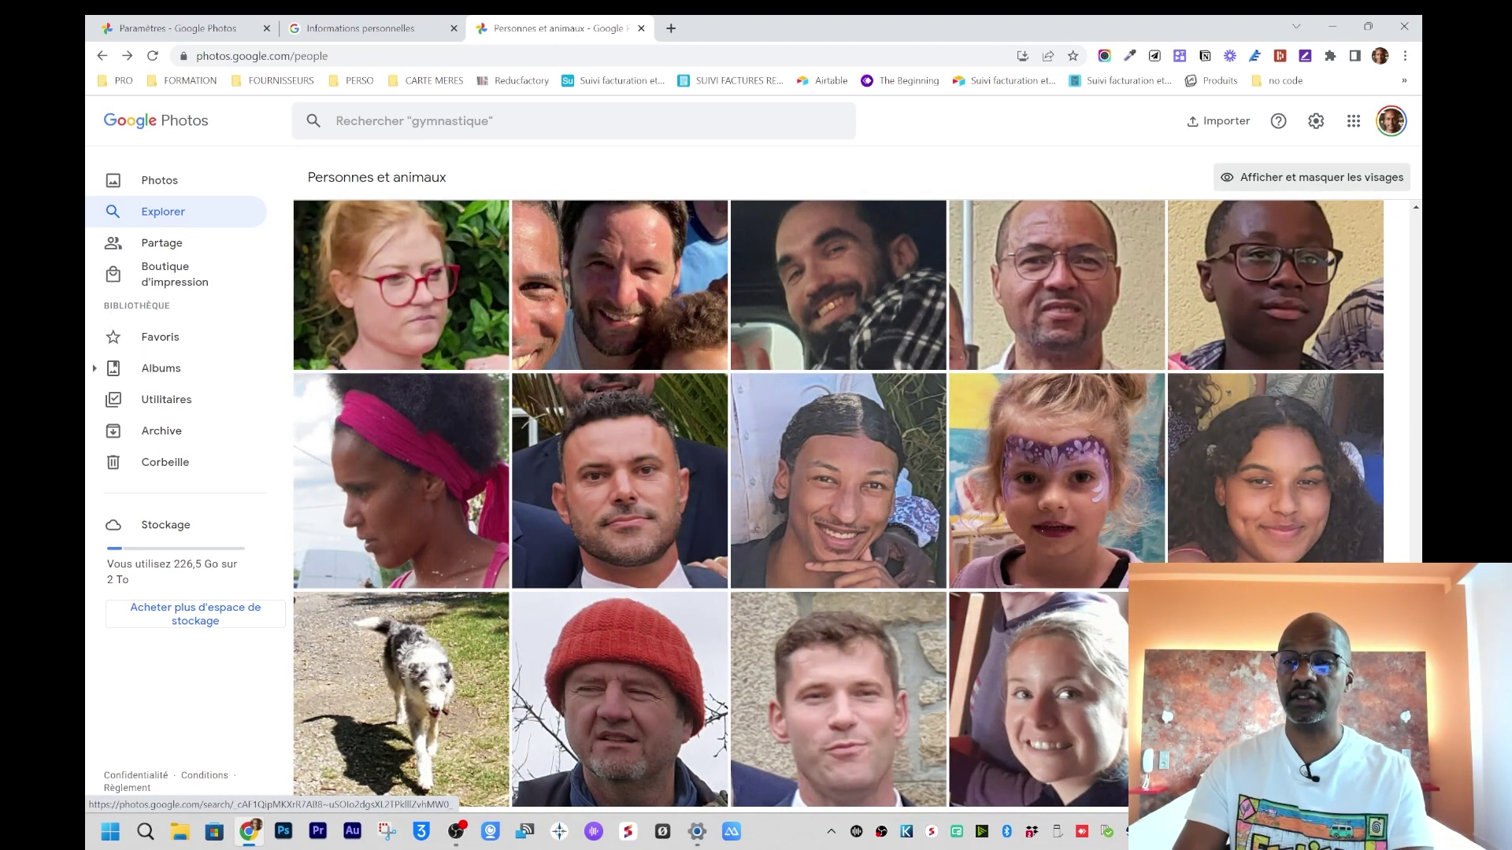
{"action": "left_click", "coordinate": [759, 446]}
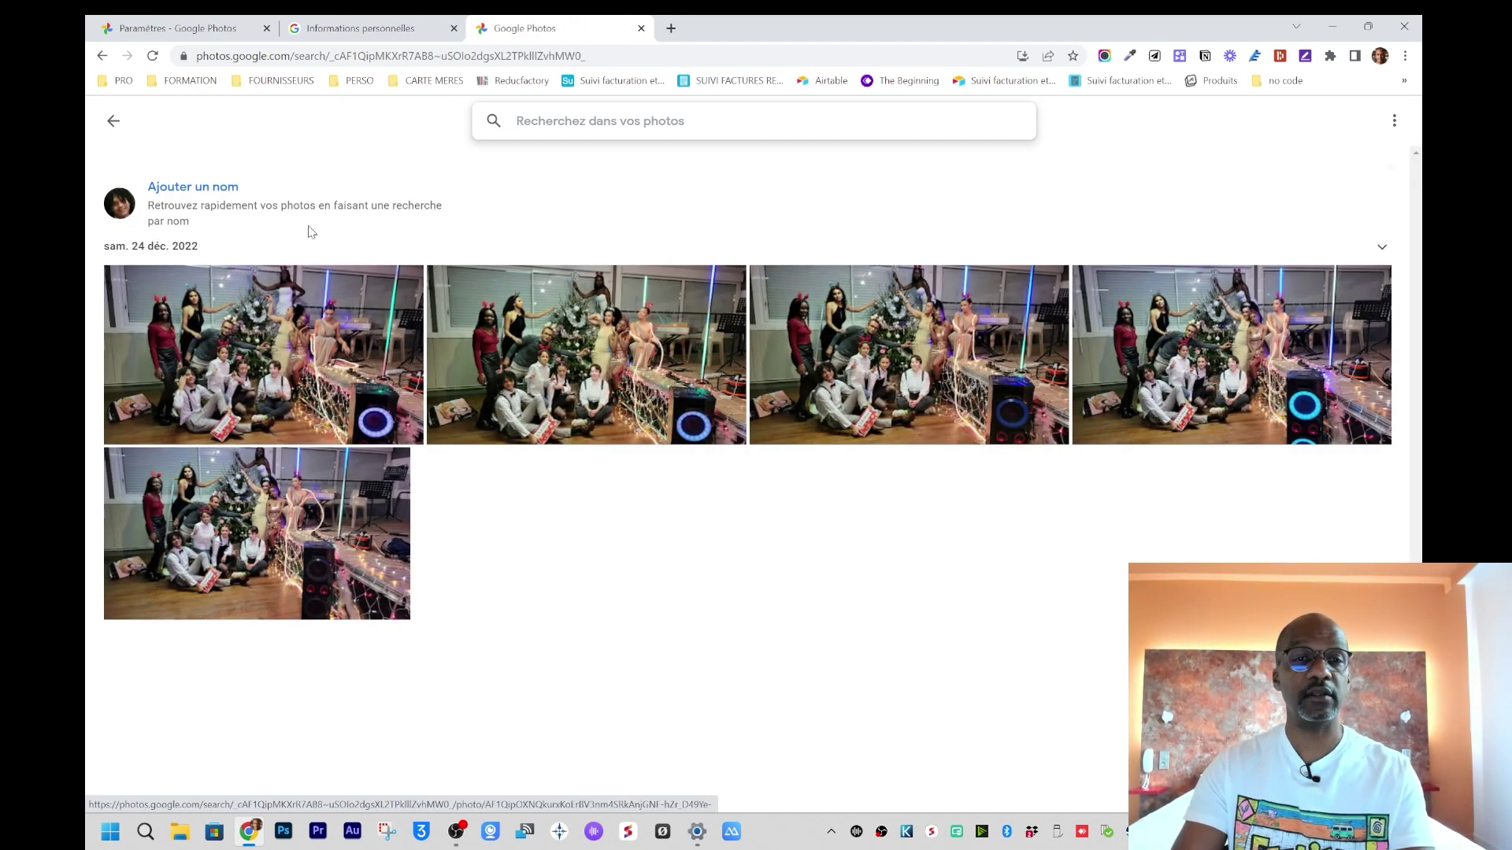
{"action": "left_click", "coordinate": [167, 187]}
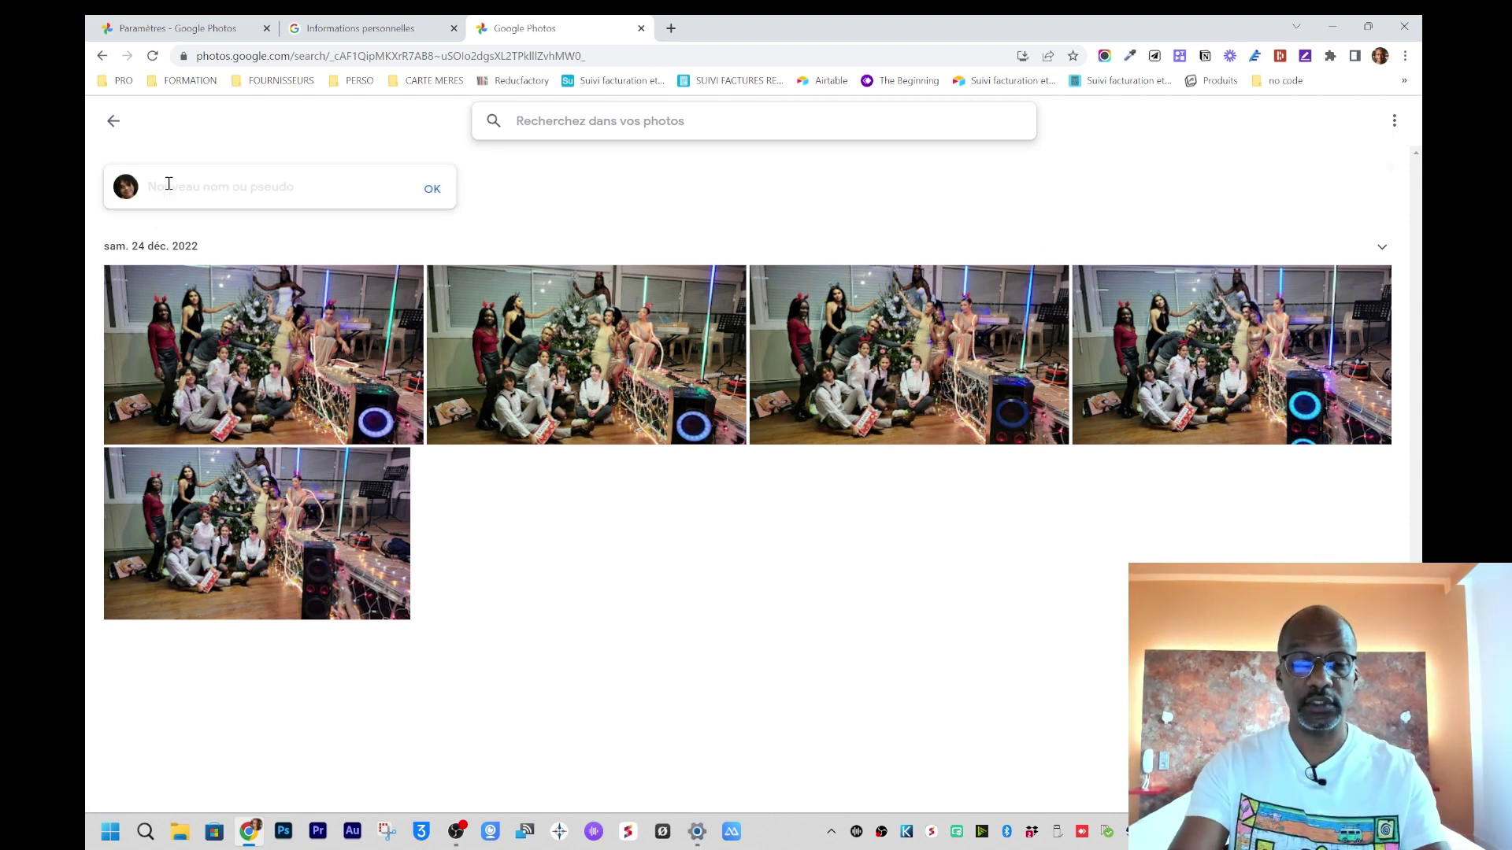
{"action": "type", "text": "Toto"}
{"action": "left_click", "coordinate": [438, 194]}
{"action": "left_click", "coordinate": [1021, 122]}
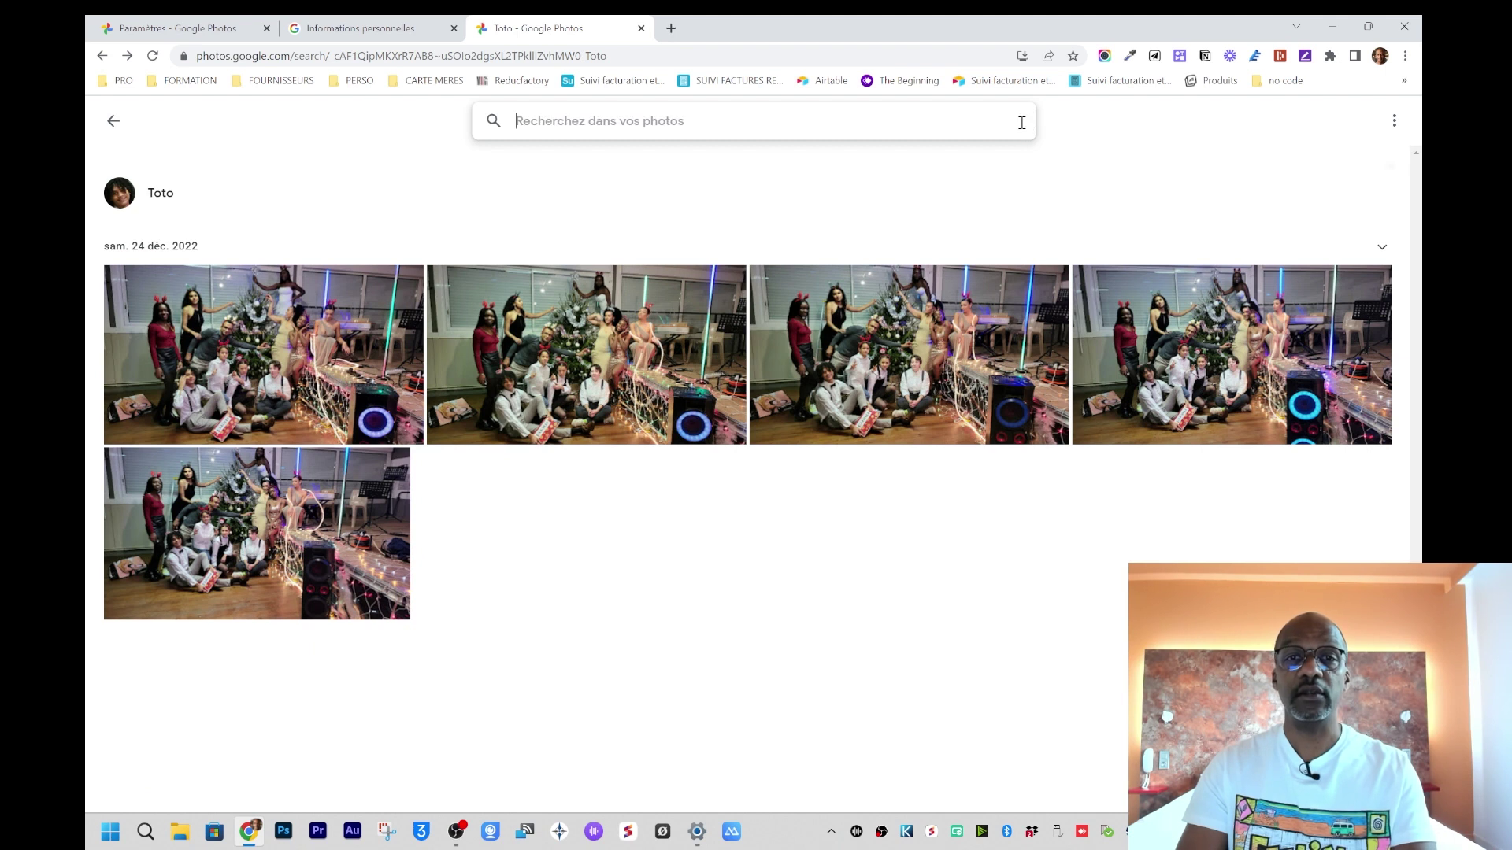
{"action": "left_click", "coordinate": [114, 120]}
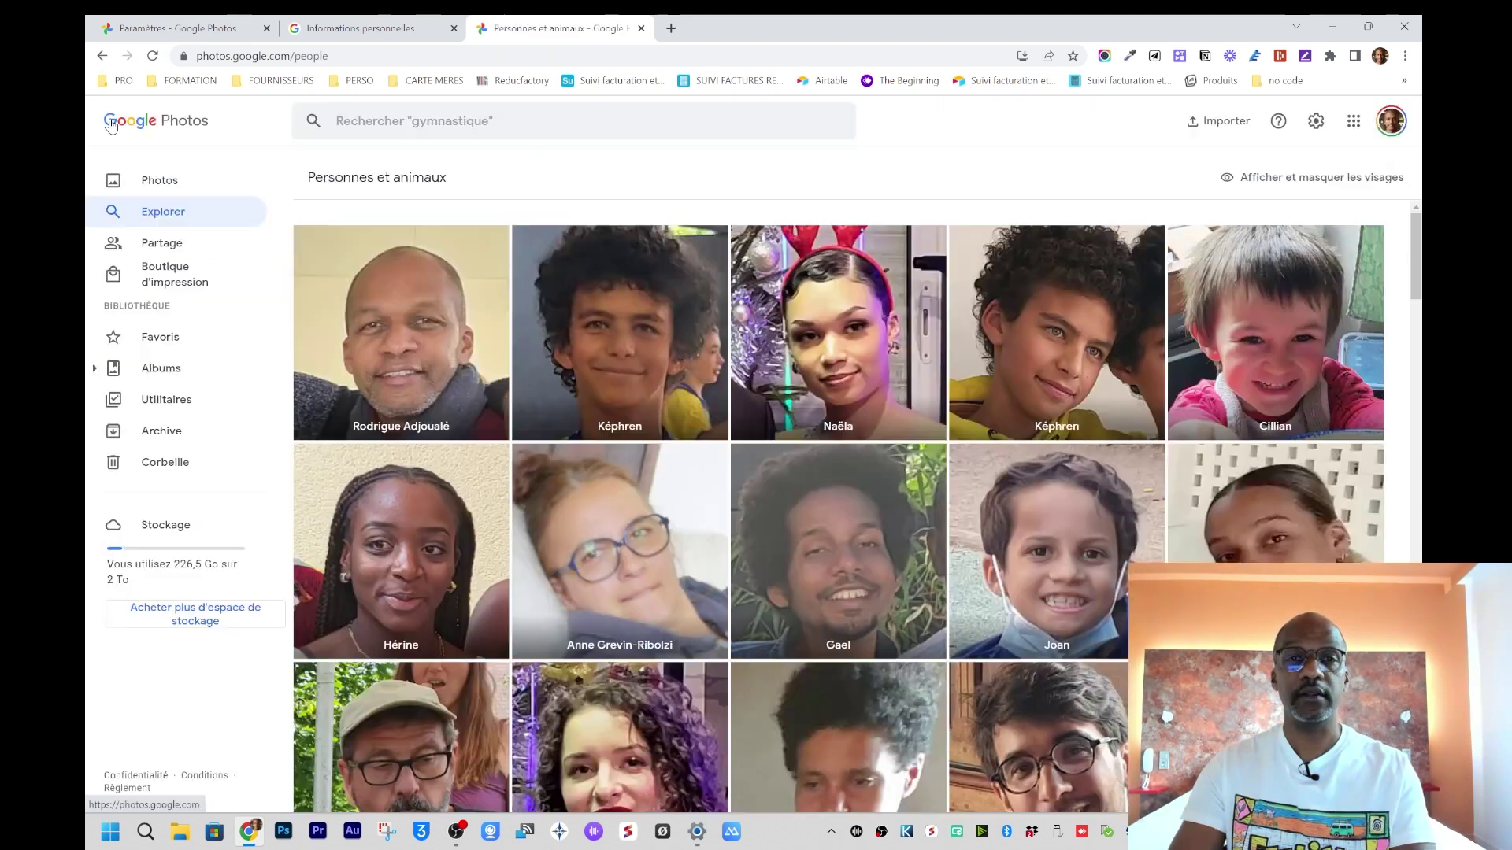
Step: Search the photos from the Explorer page for the name just given to the unhidden face, and return to Explorer
{"action": "left_click", "coordinate": [155, 223]}
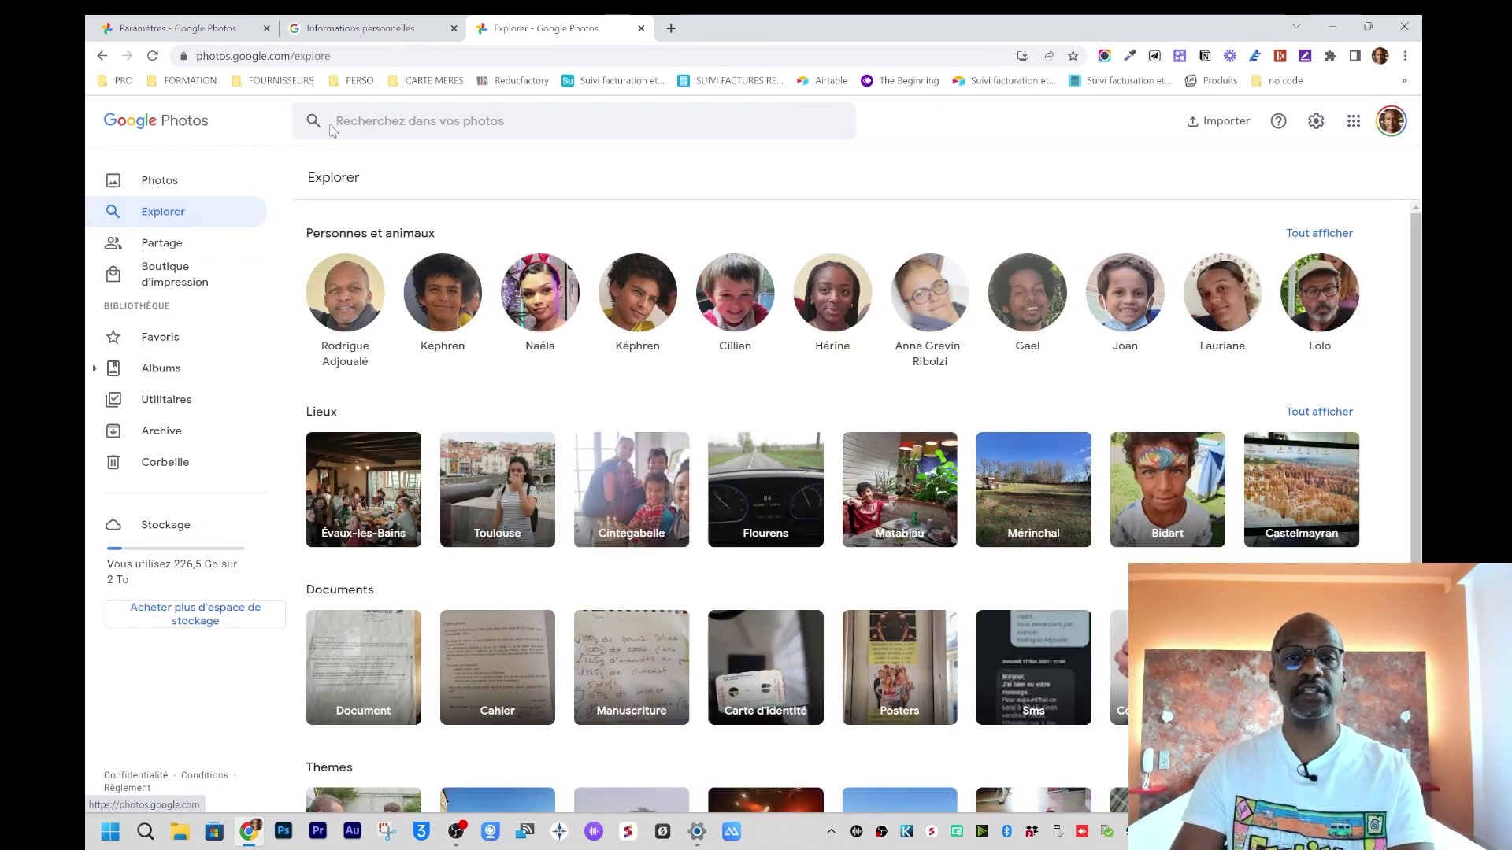
{"action": "left_click", "coordinate": [404, 127]}
{"action": "type", "text": "toto"}
{"action": "key", "text": "Return"}
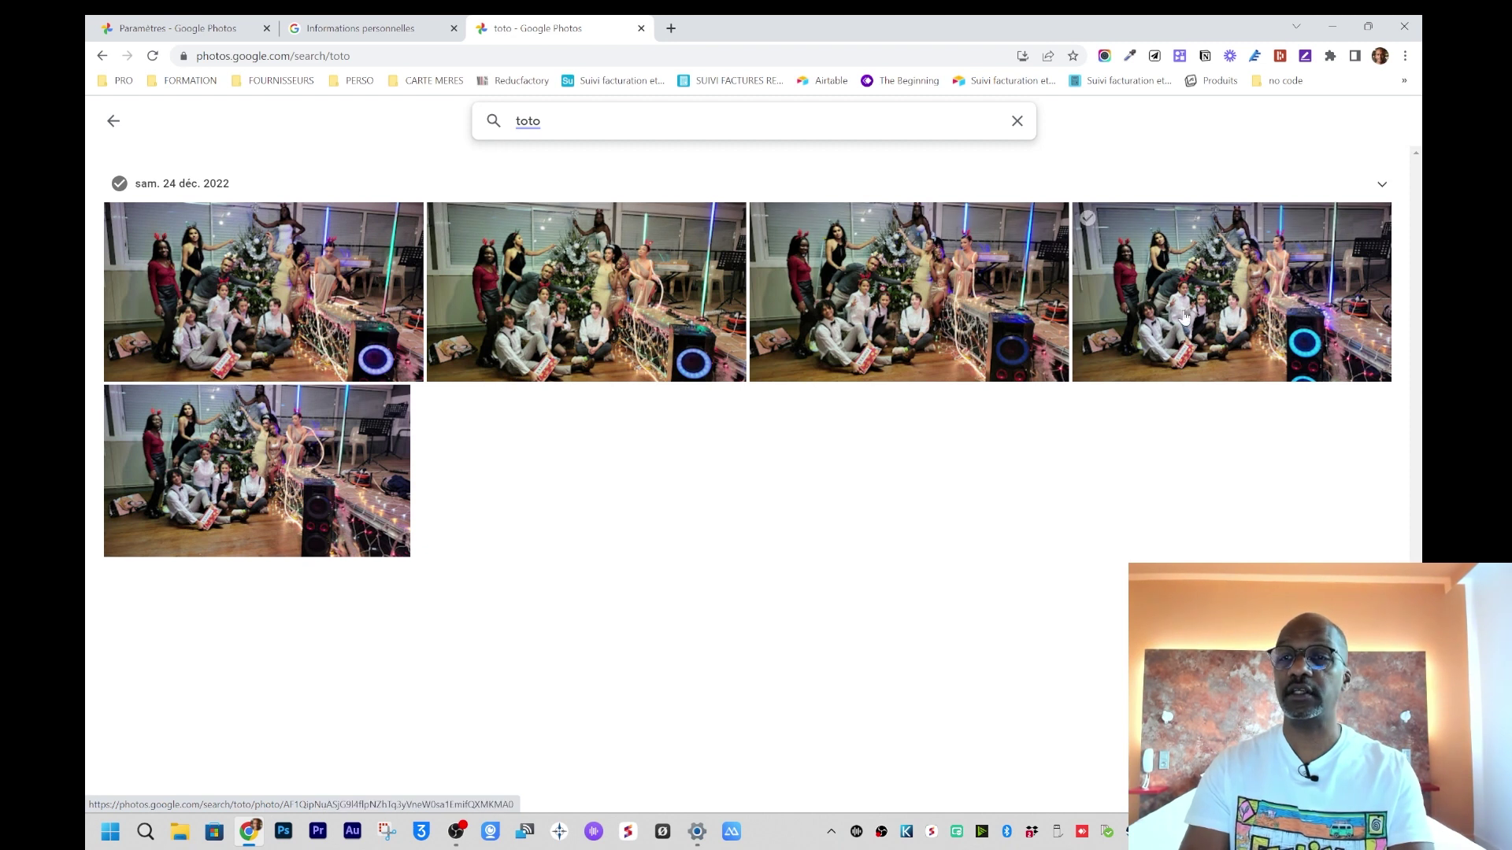
{"action": "left_click", "coordinate": [110, 122]}
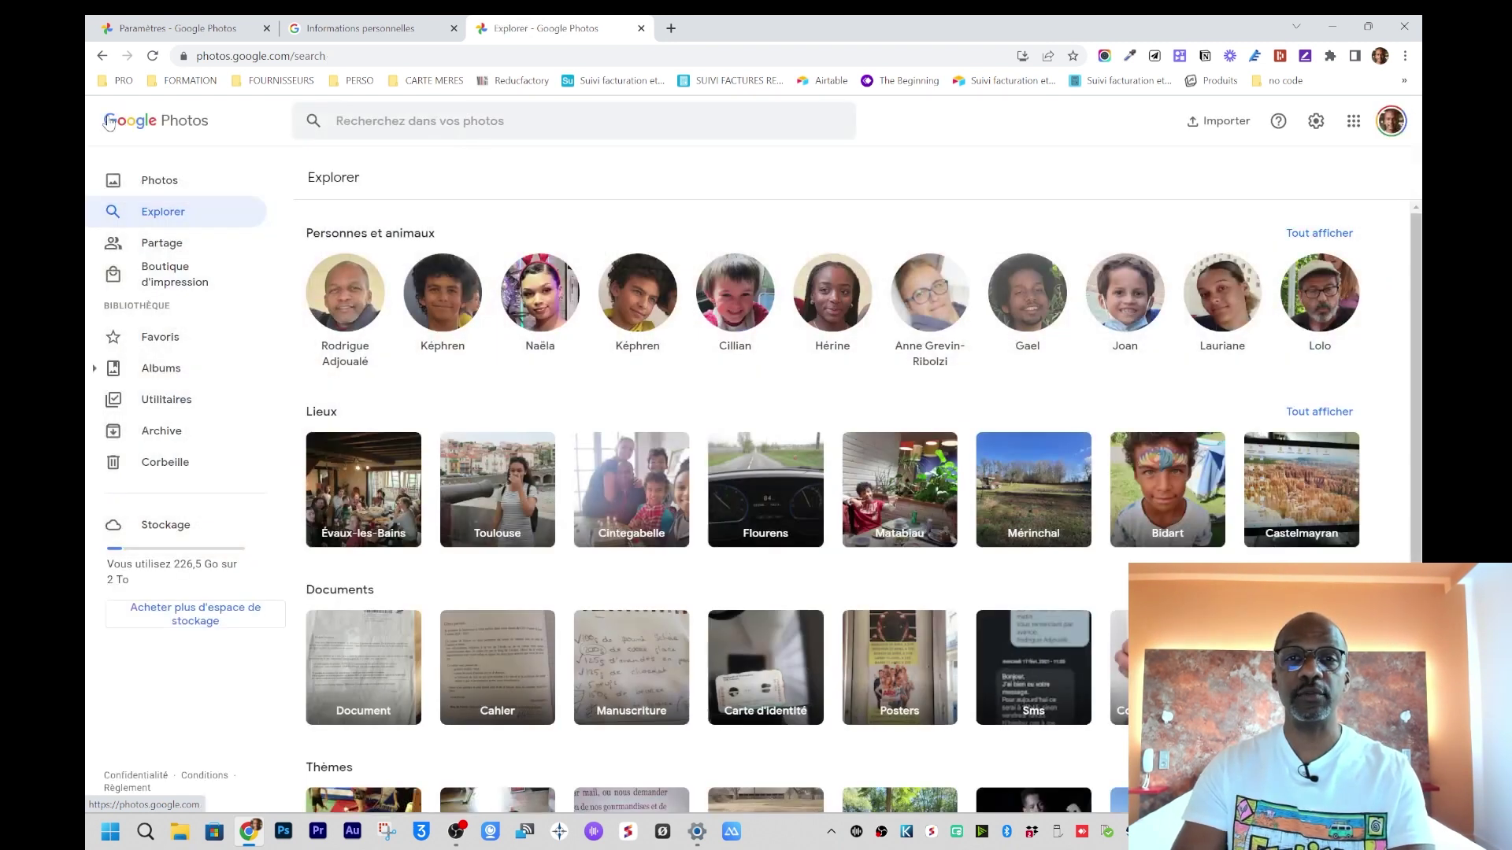
Step: Search the photos from the full people list for the first name shared by two labelled faces, and look through the matching pictures
{"action": "left_click", "coordinate": [1339, 235]}
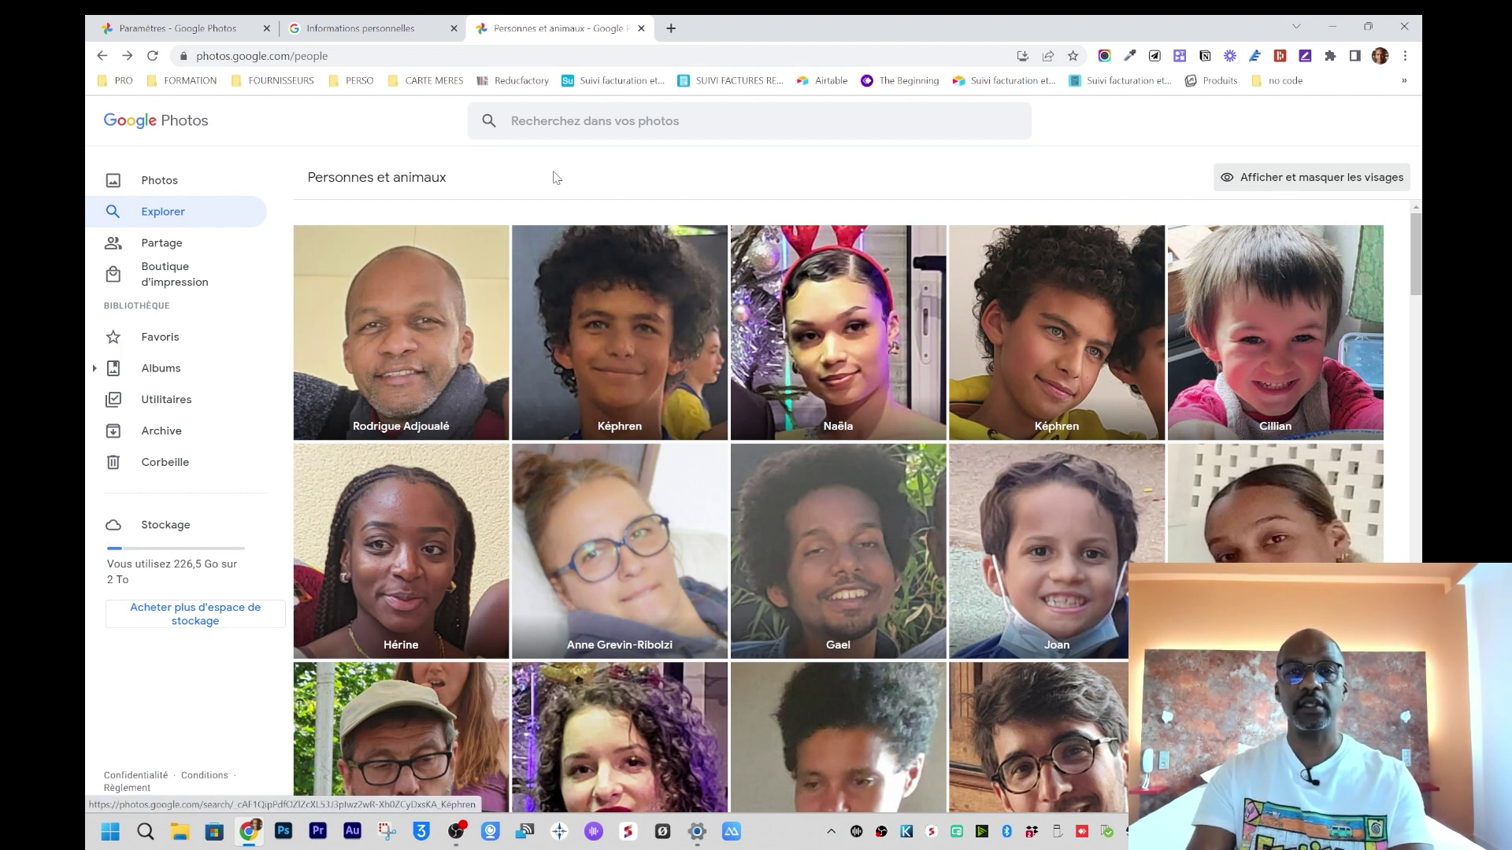
{"action": "left_click", "coordinate": [528, 126]}
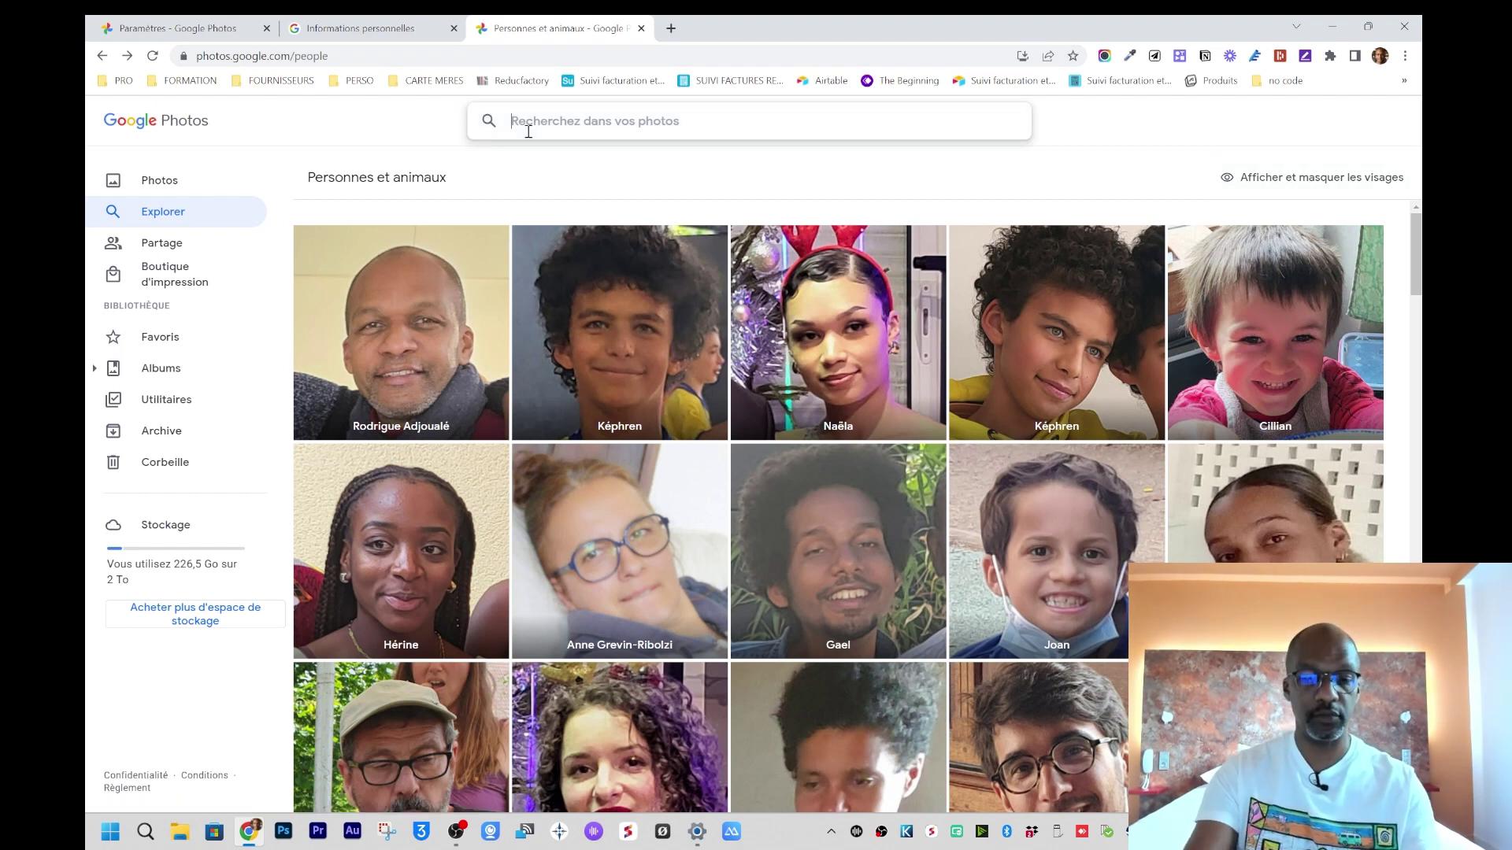
{"action": "type", "text": "Képhren"}
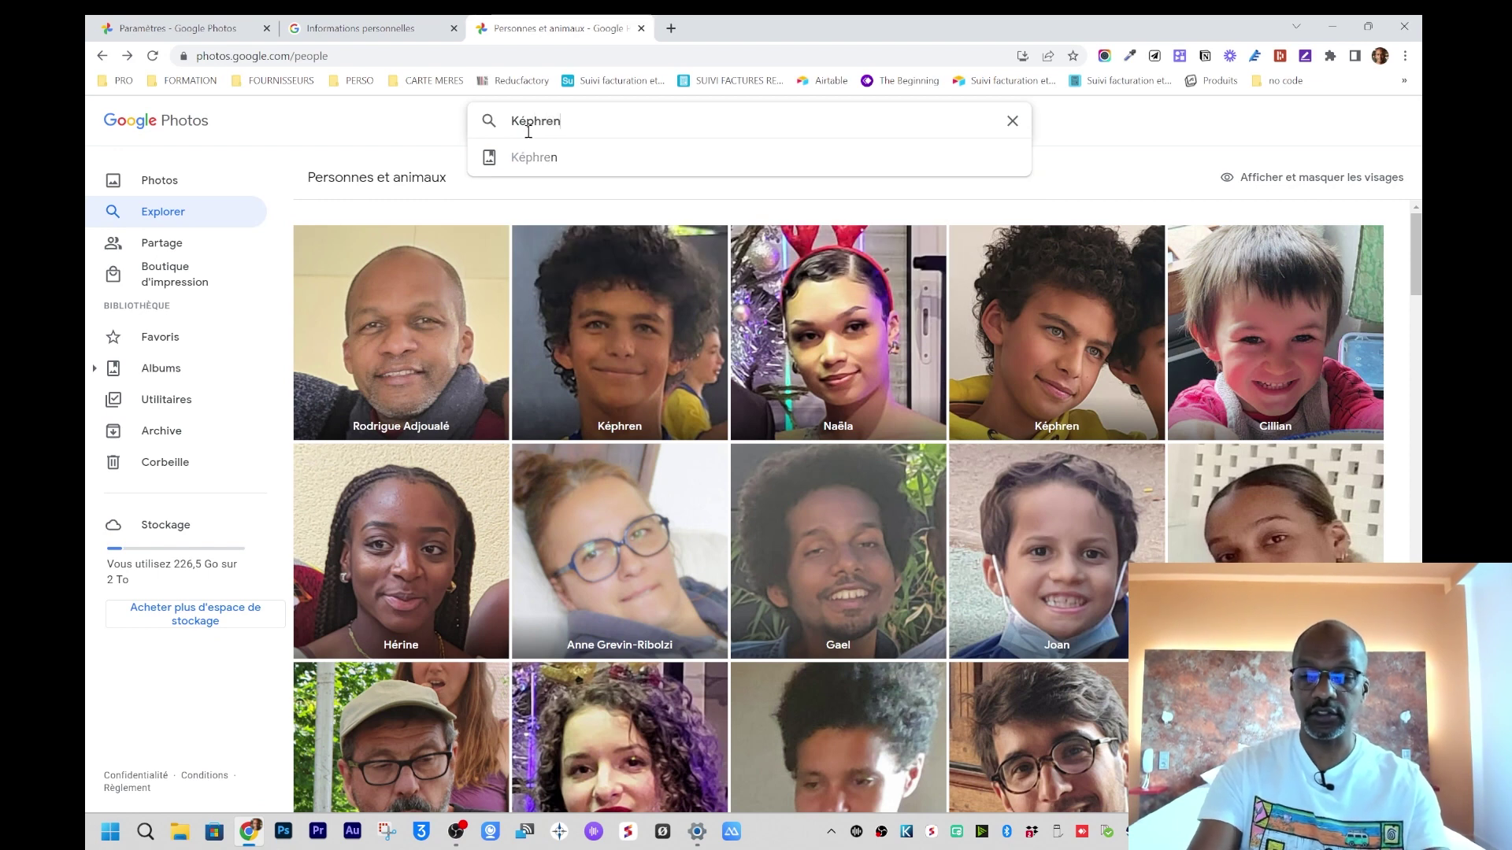
{"action": "key", "text": "Return"}
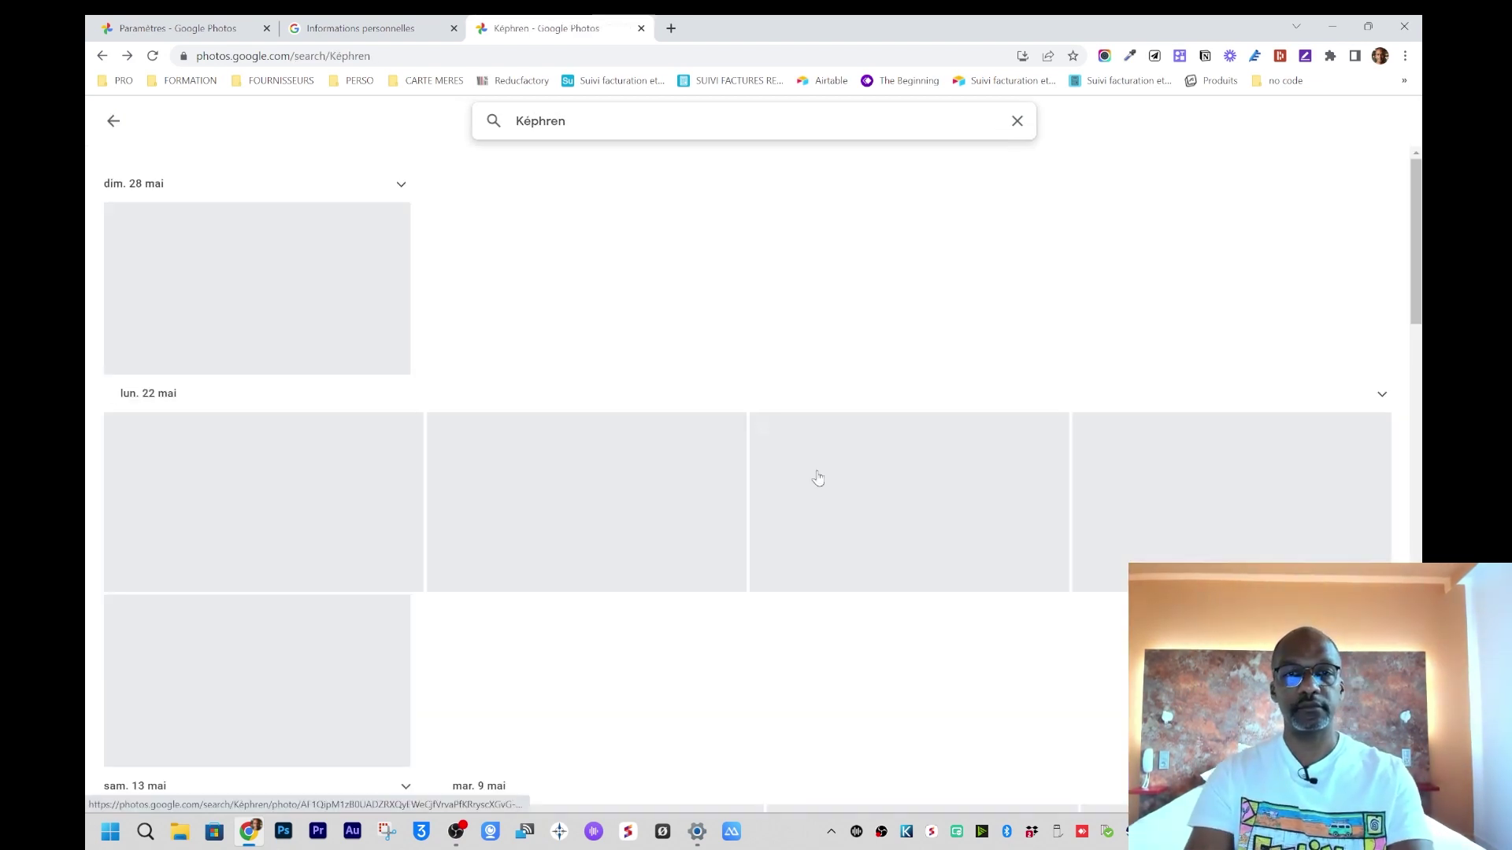
{"action": "scroll", "coordinate": [738, 507], "scroll_direction": "down", "scroll_amount": 20}
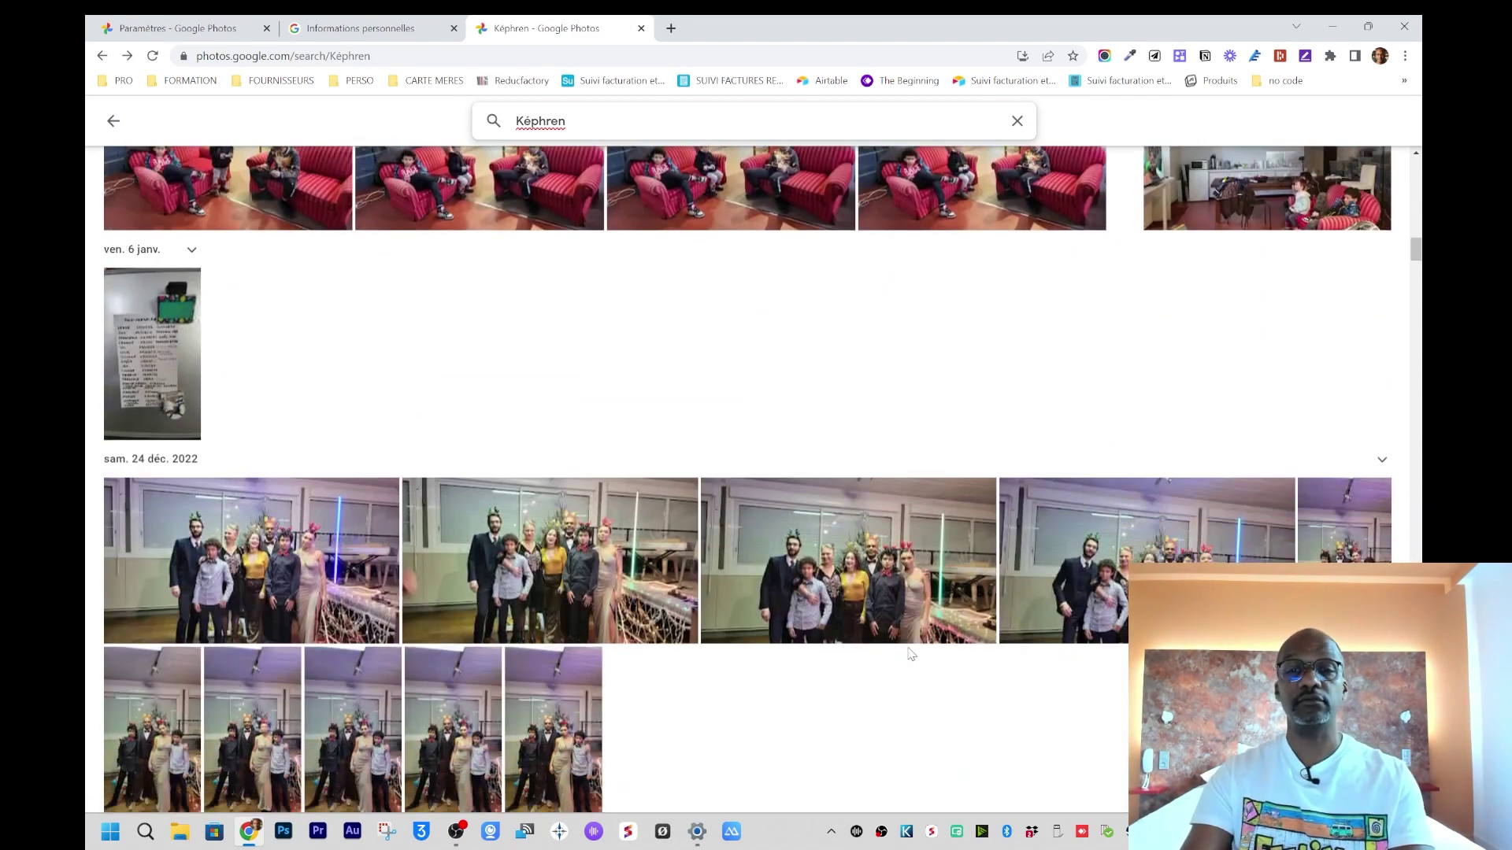
{"action": "scroll", "coordinate": [909, 653], "scroll_direction": "down", "scroll_amount": 20}
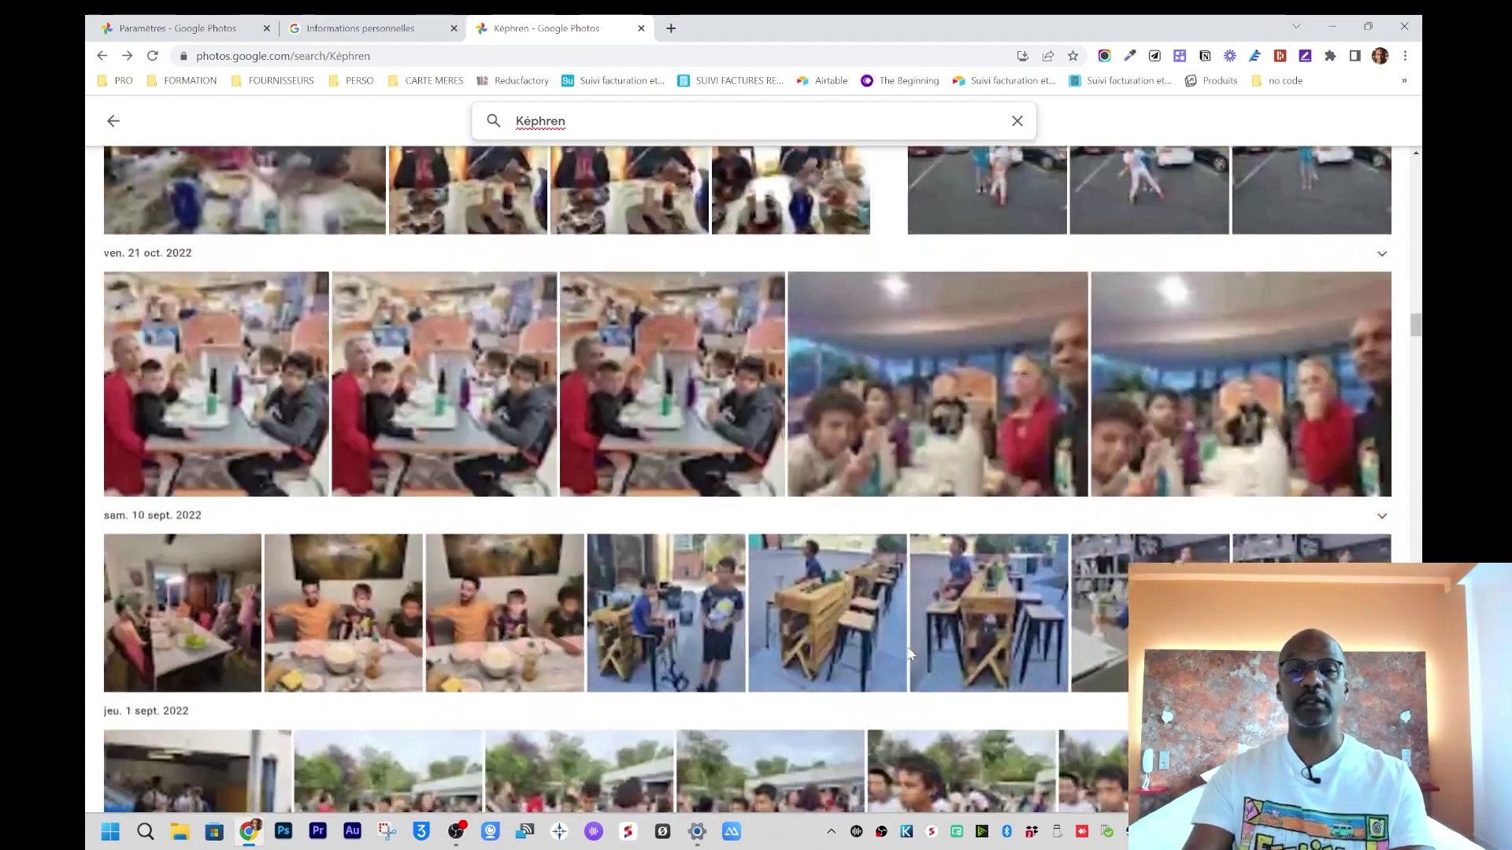
{"action": "scroll", "coordinate": [909, 653], "scroll_direction": "down", "scroll_amount": 3}
{"action": "scroll", "coordinate": [910, 653], "scroll_direction": "up", "scroll_amount": 6}
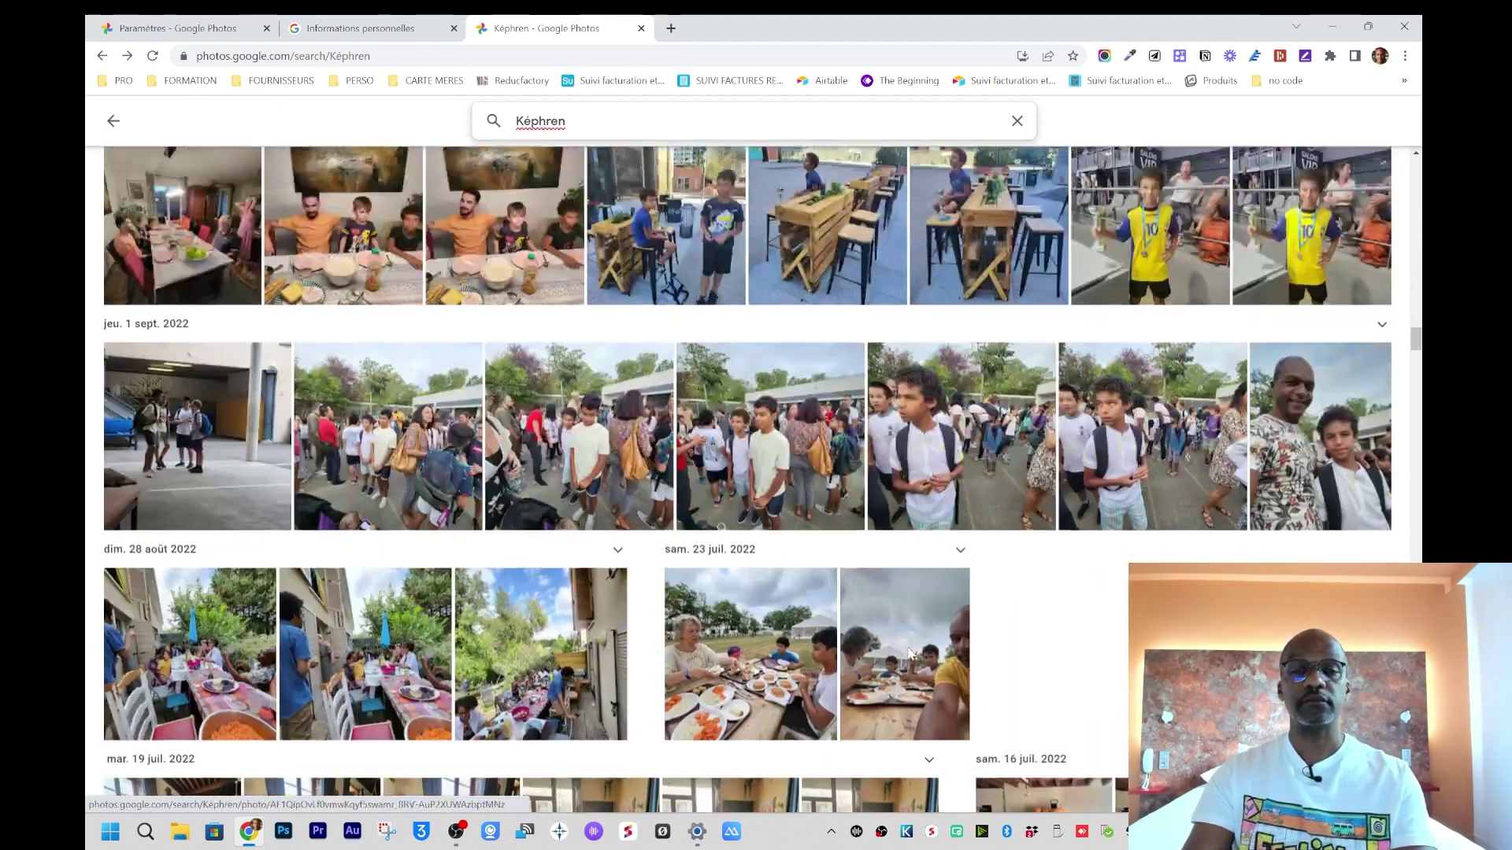
Step: Look through the photos found for the first name, clear the search and return to the full people list
{"action": "scroll", "coordinate": [910, 653], "scroll_direction": "up", "scroll_amount": 3}
{"action": "scroll", "coordinate": [910, 653], "scroll_direction": "down", "scroll_amount": 6}
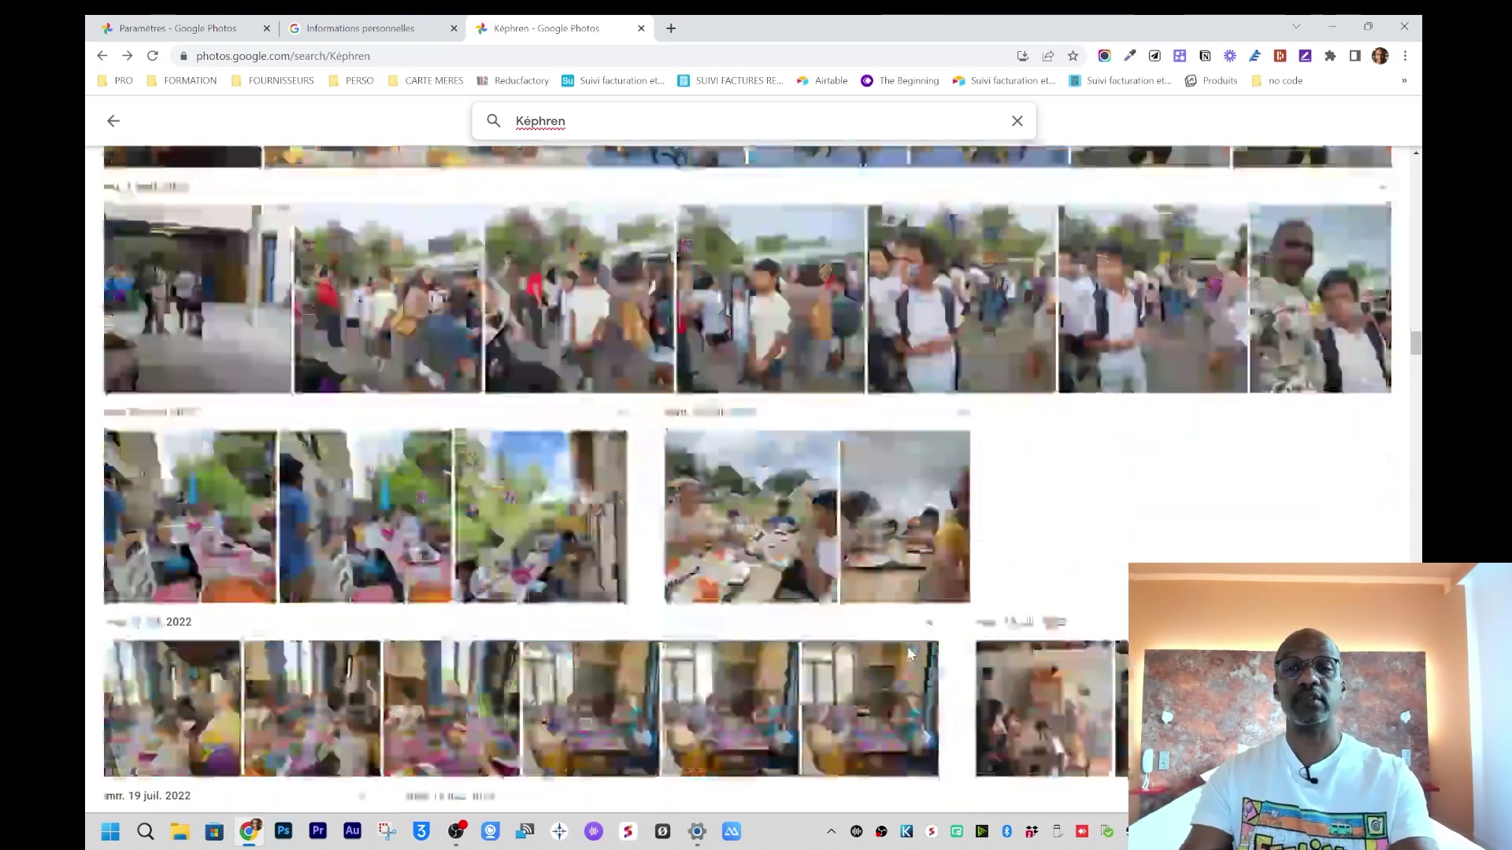
{"action": "scroll", "coordinate": [909, 652], "scroll_direction": "up", "scroll_amount": 20}
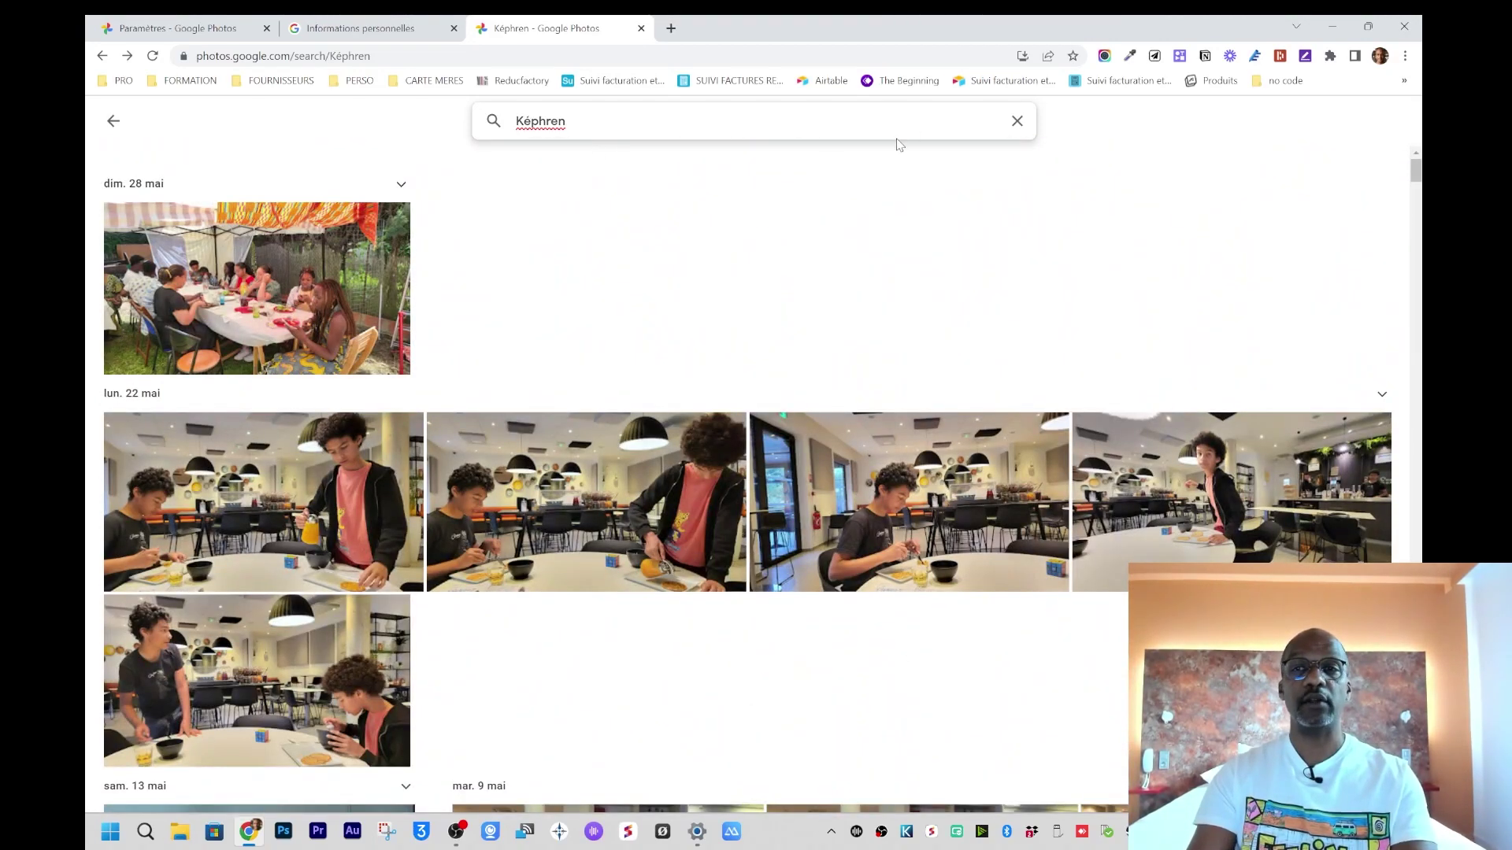
{"action": "left_click", "coordinate": [1017, 121]}
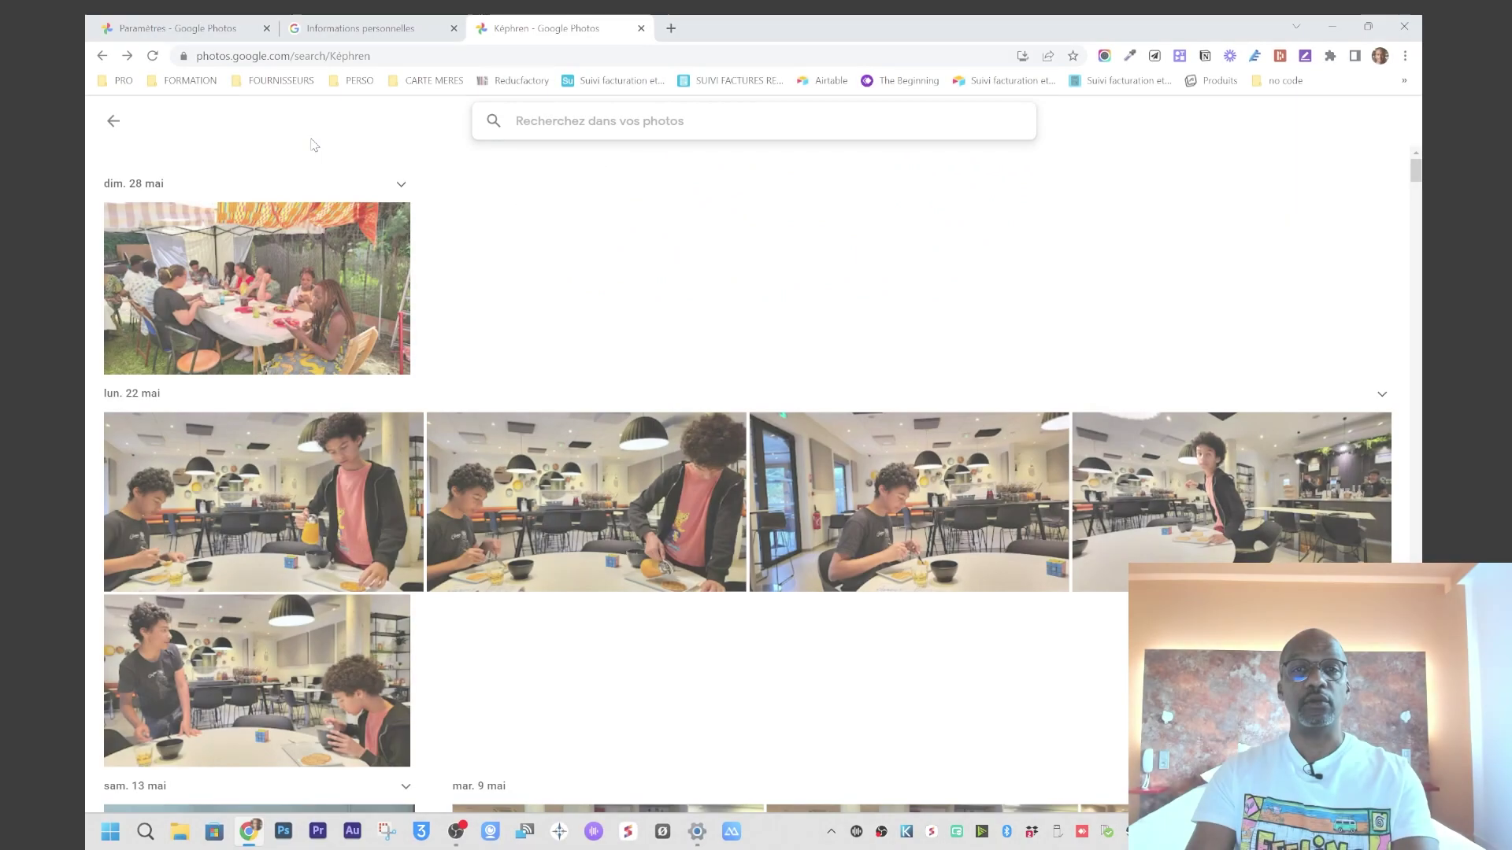
{"action": "left_click", "coordinate": [112, 121]}
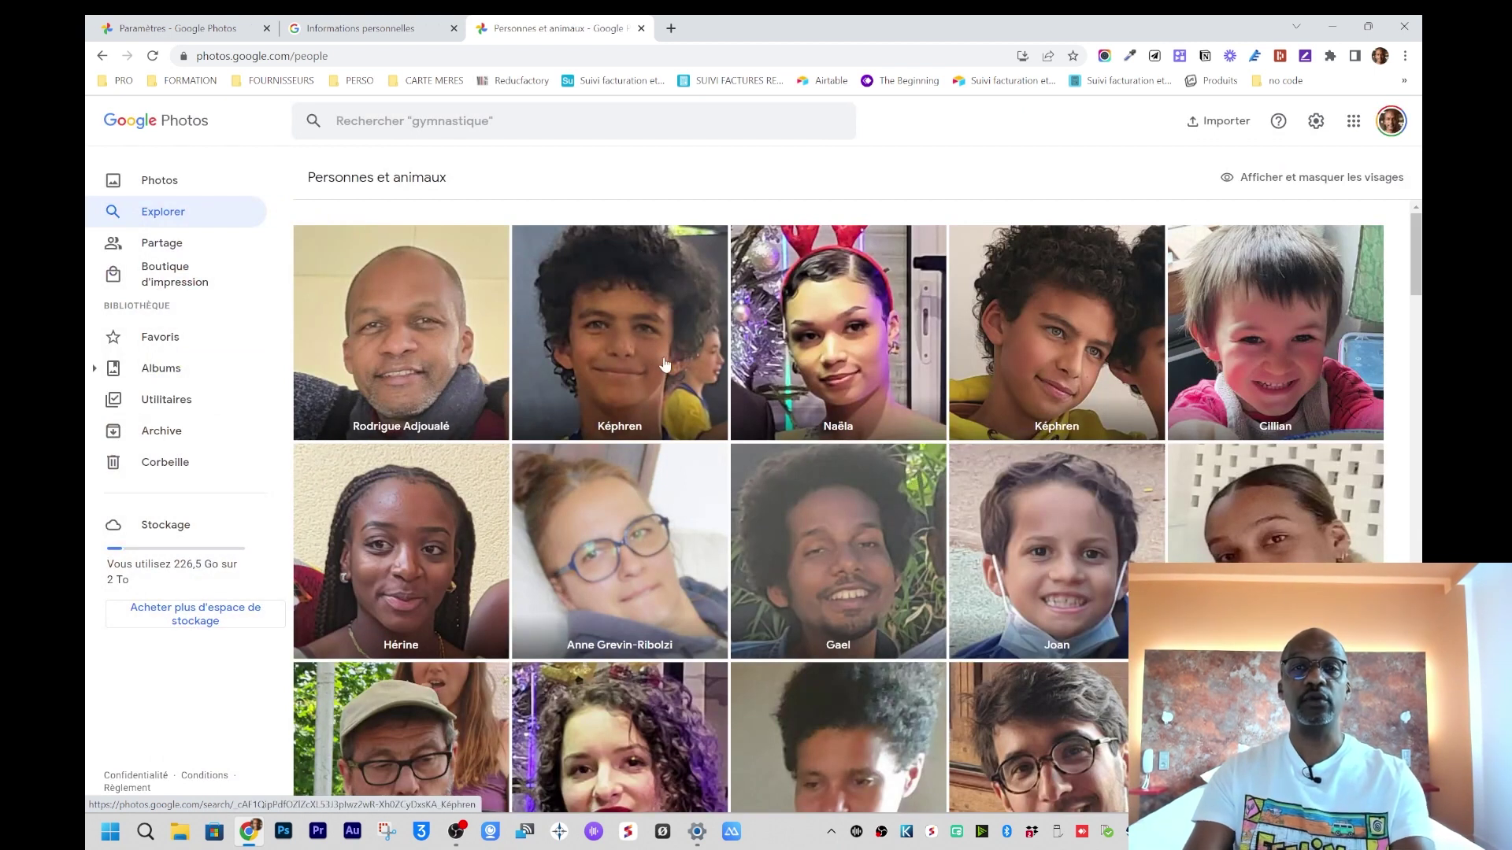
Step: Find the unnamed face of the curly-haired boy in the turquoise T-shirt in the people list and open its photos
{"action": "scroll", "coordinate": [665, 365], "scroll_direction": "down", "scroll_amount": 15}
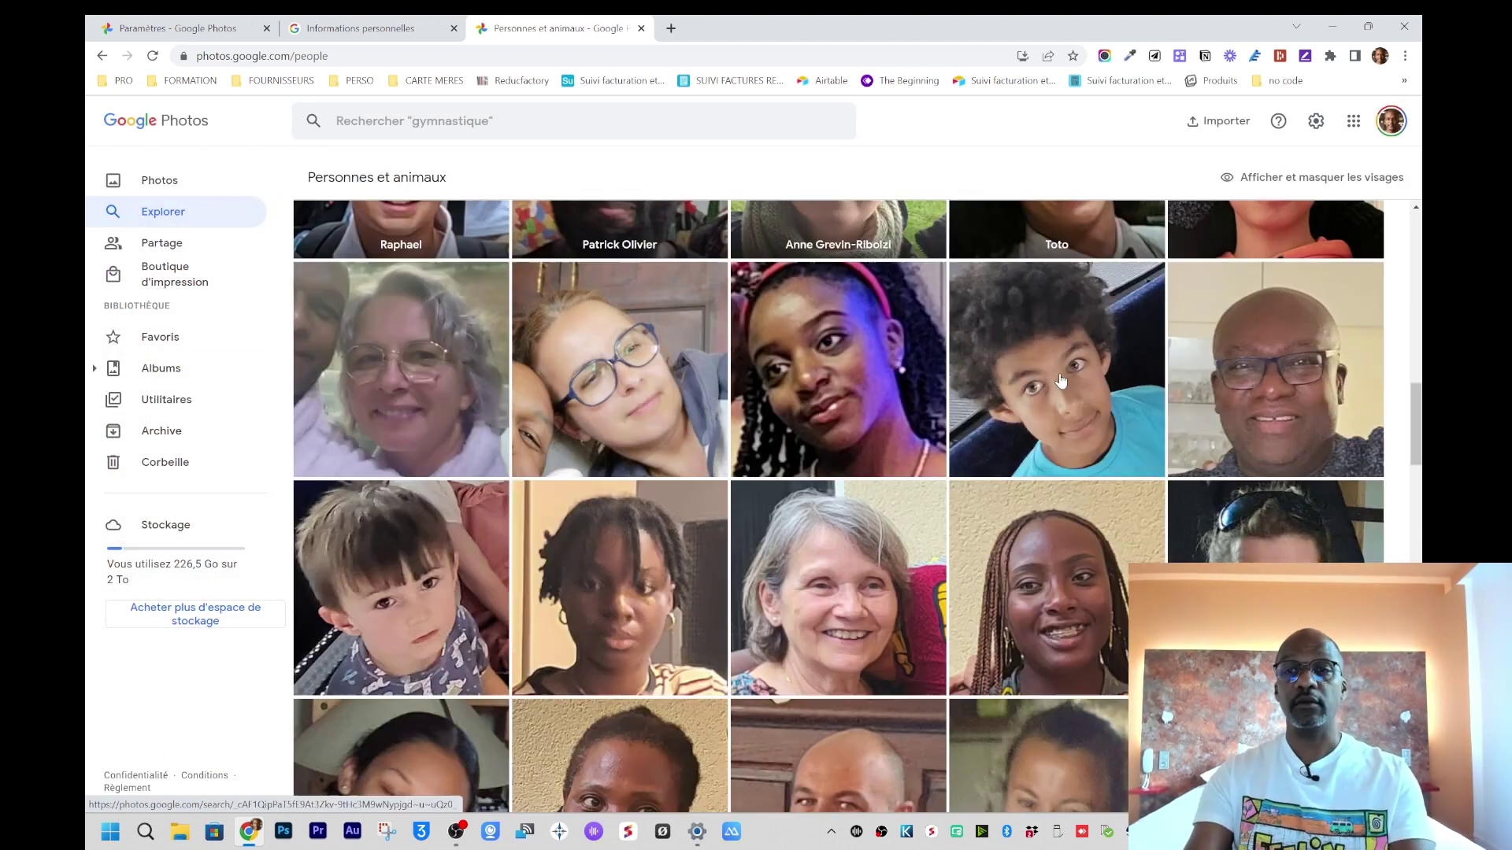
{"action": "scroll", "coordinate": [1064, 376], "scroll_direction": "up", "scroll_amount": 1}
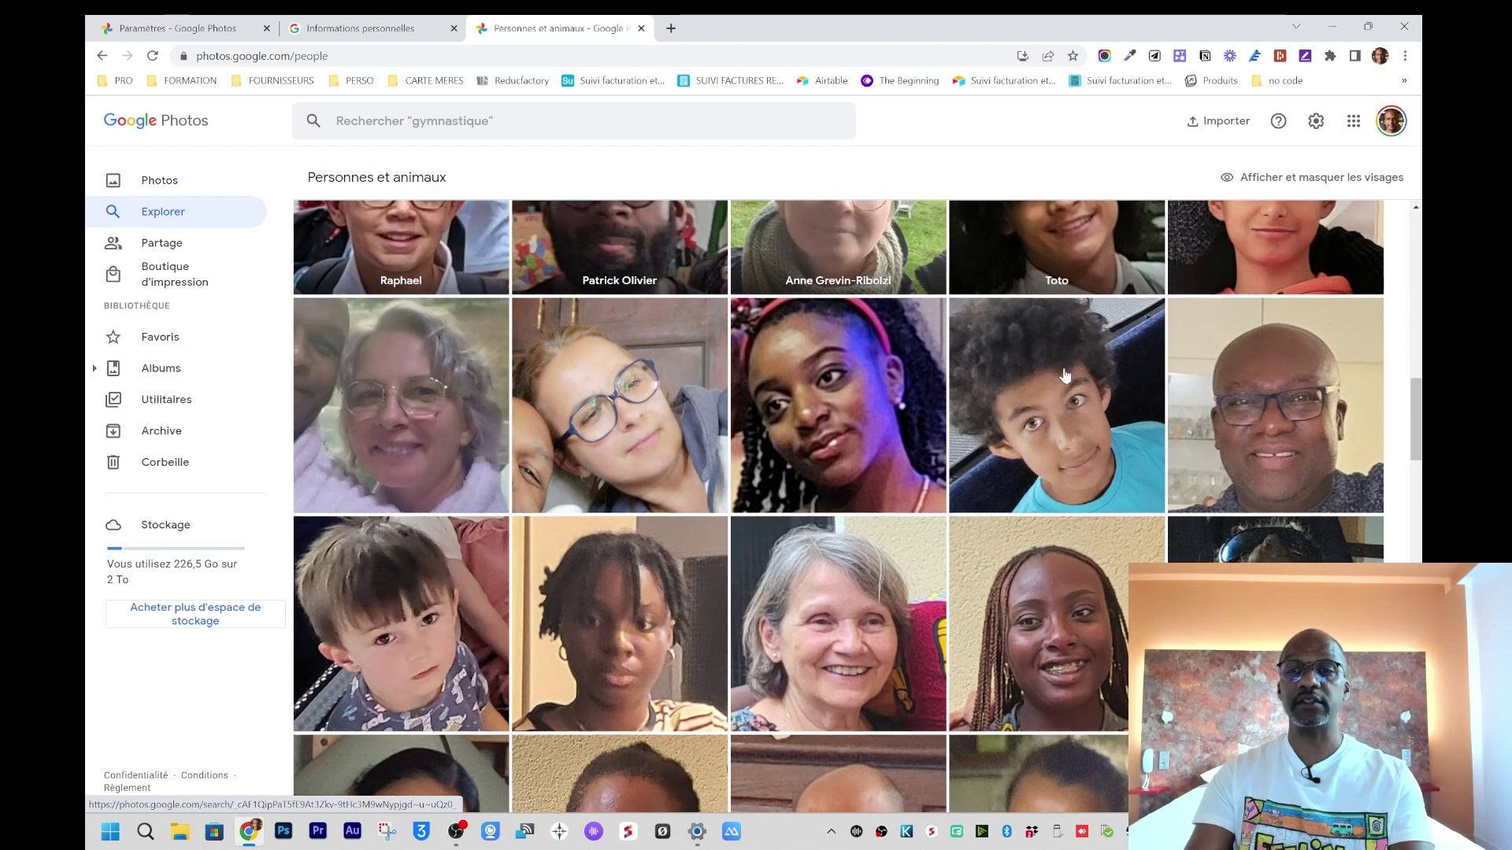
{"action": "scroll", "coordinate": [1074, 463], "scroll_direction": "up", "scroll_amount": 10}
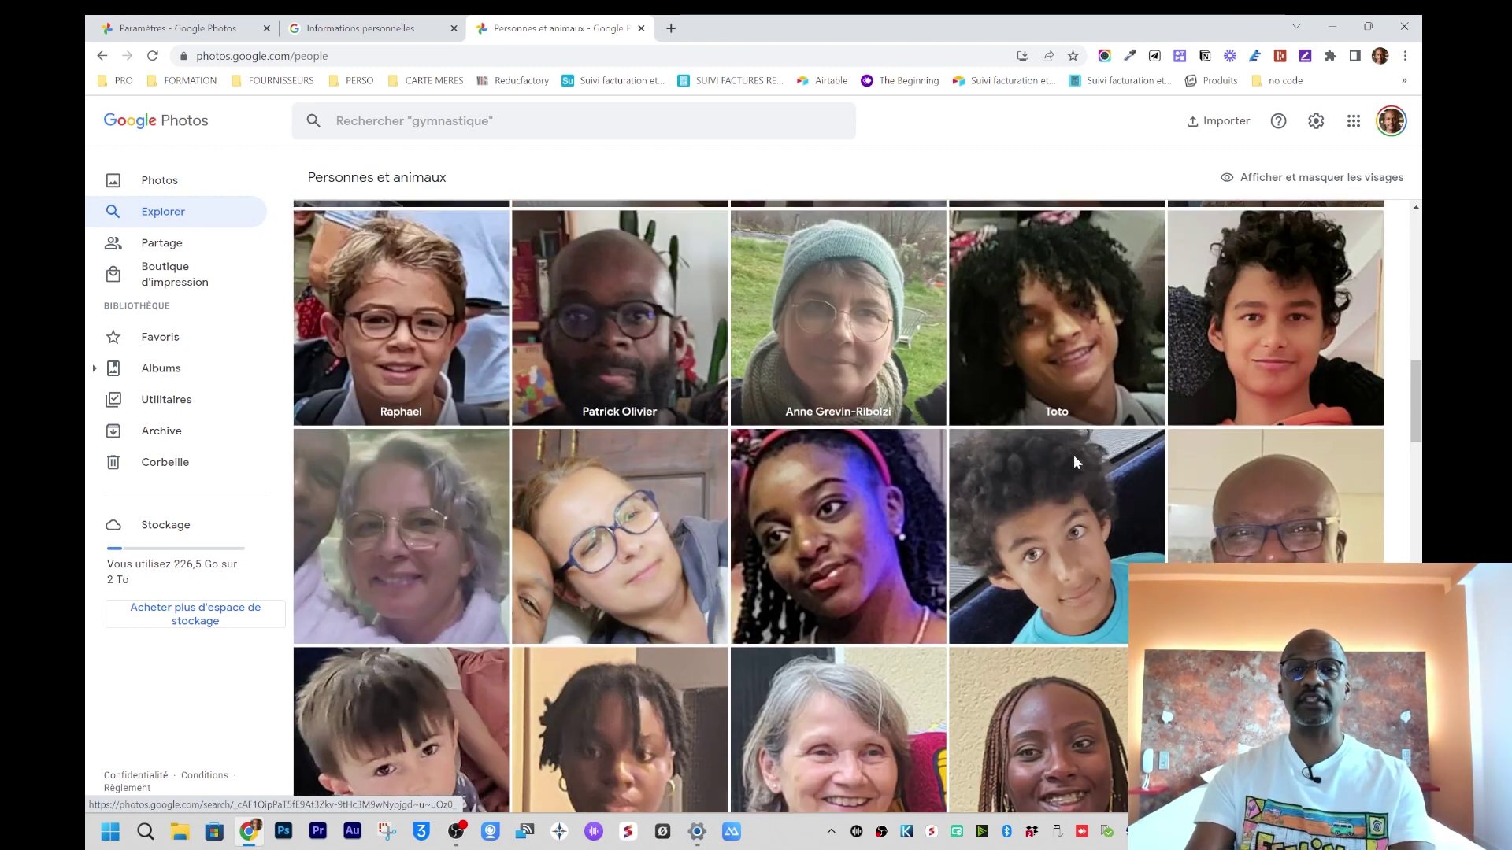
{"action": "scroll", "coordinate": [1074, 461], "scroll_direction": "up", "scroll_amount": 1}
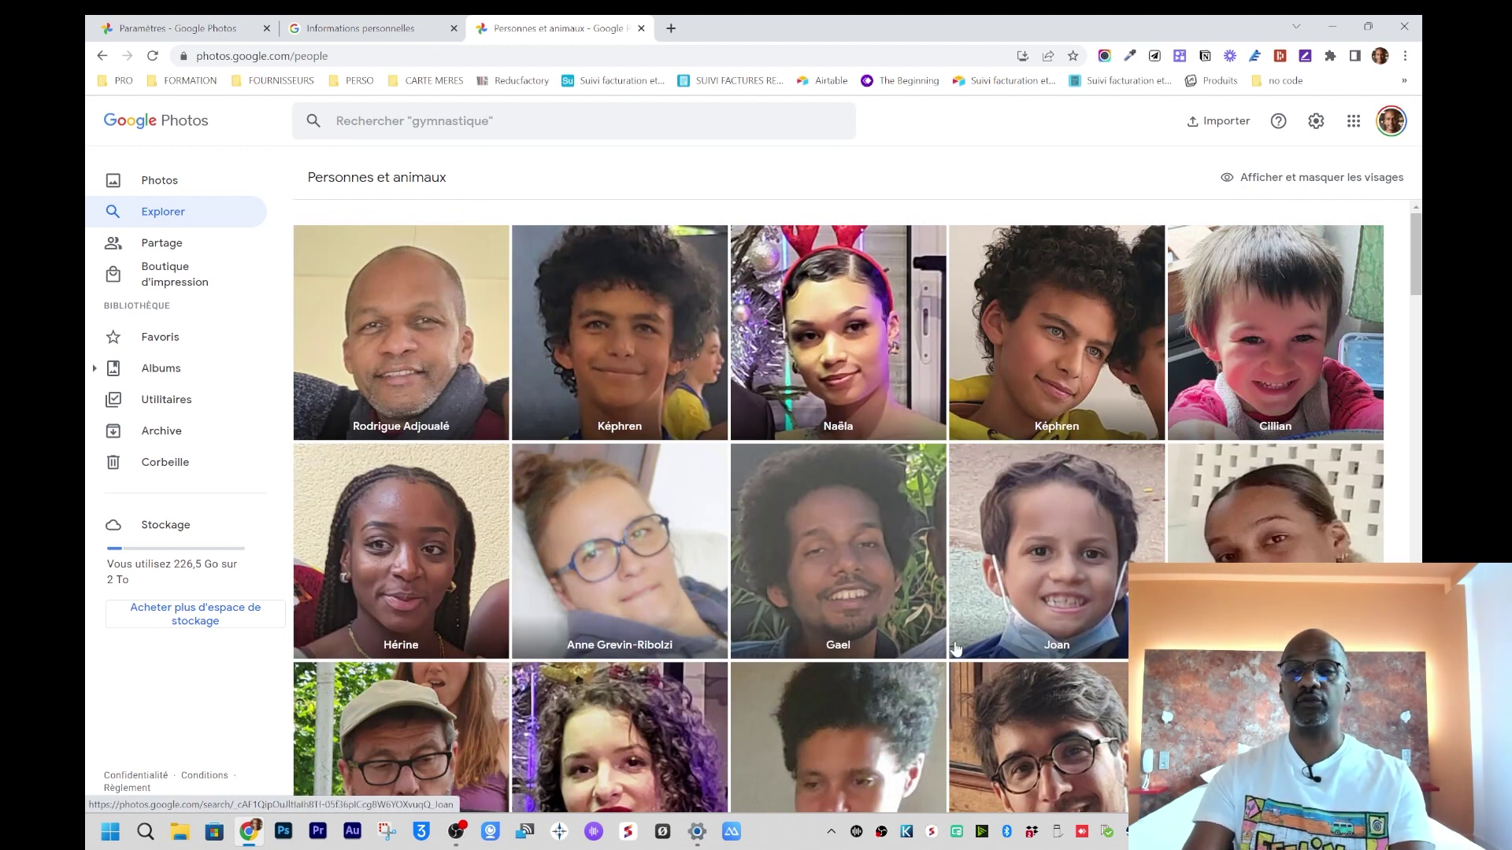
{"action": "scroll", "coordinate": [954, 641], "scroll_direction": "down", "scroll_amount": 10}
{"action": "left_click", "coordinate": [1035, 549]}
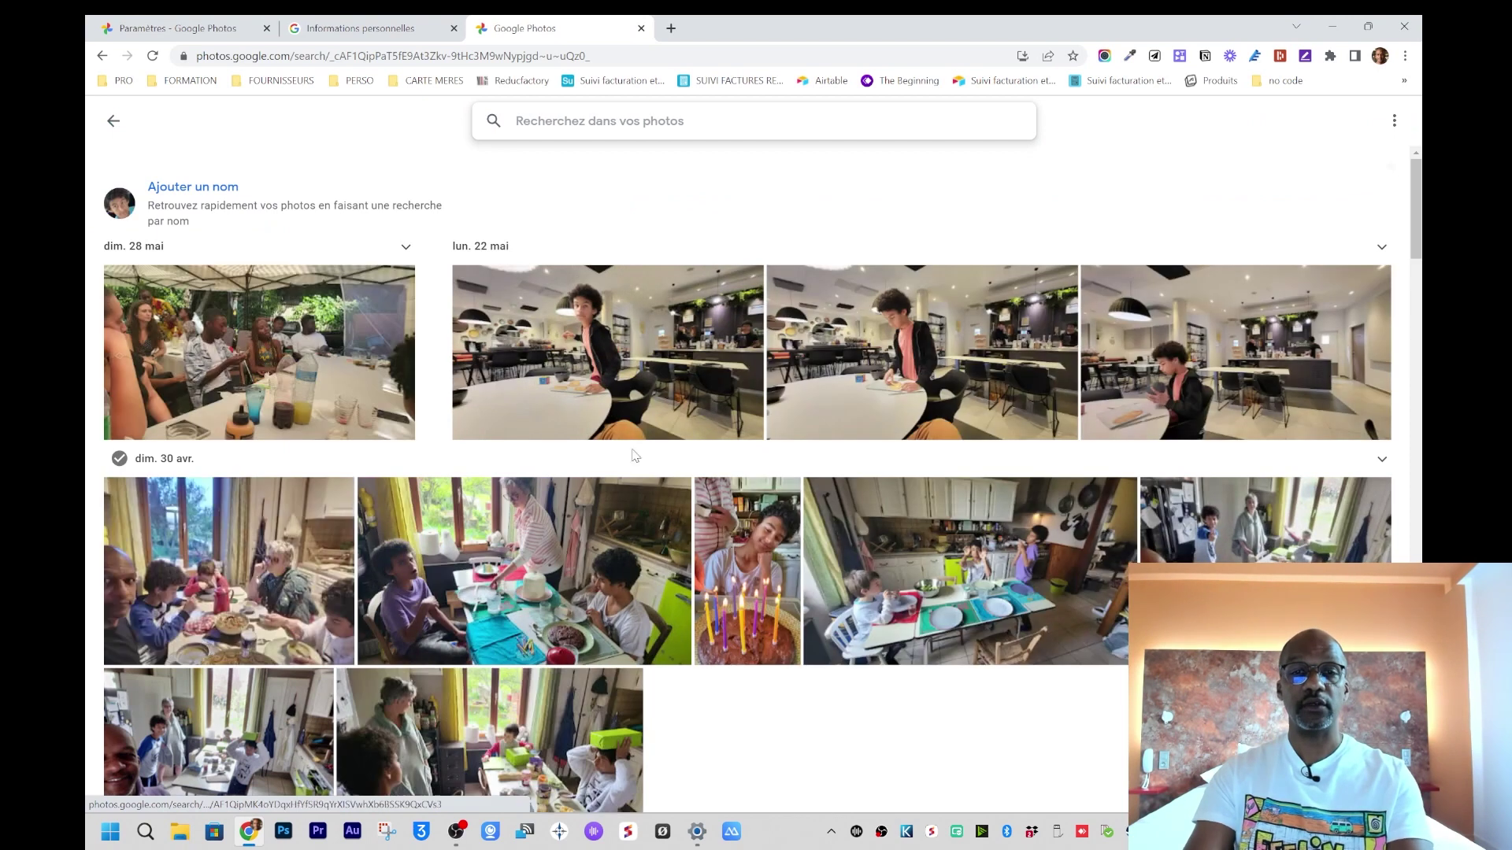
Step: Add the boy's first name to the opened face and confirm that it is the same person as the suggested labelled face
{"action": "left_click", "coordinate": [173, 187]}
{"action": "type", "text": "Képhren"}
{"action": "left_click", "coordinate": [432, 189]}
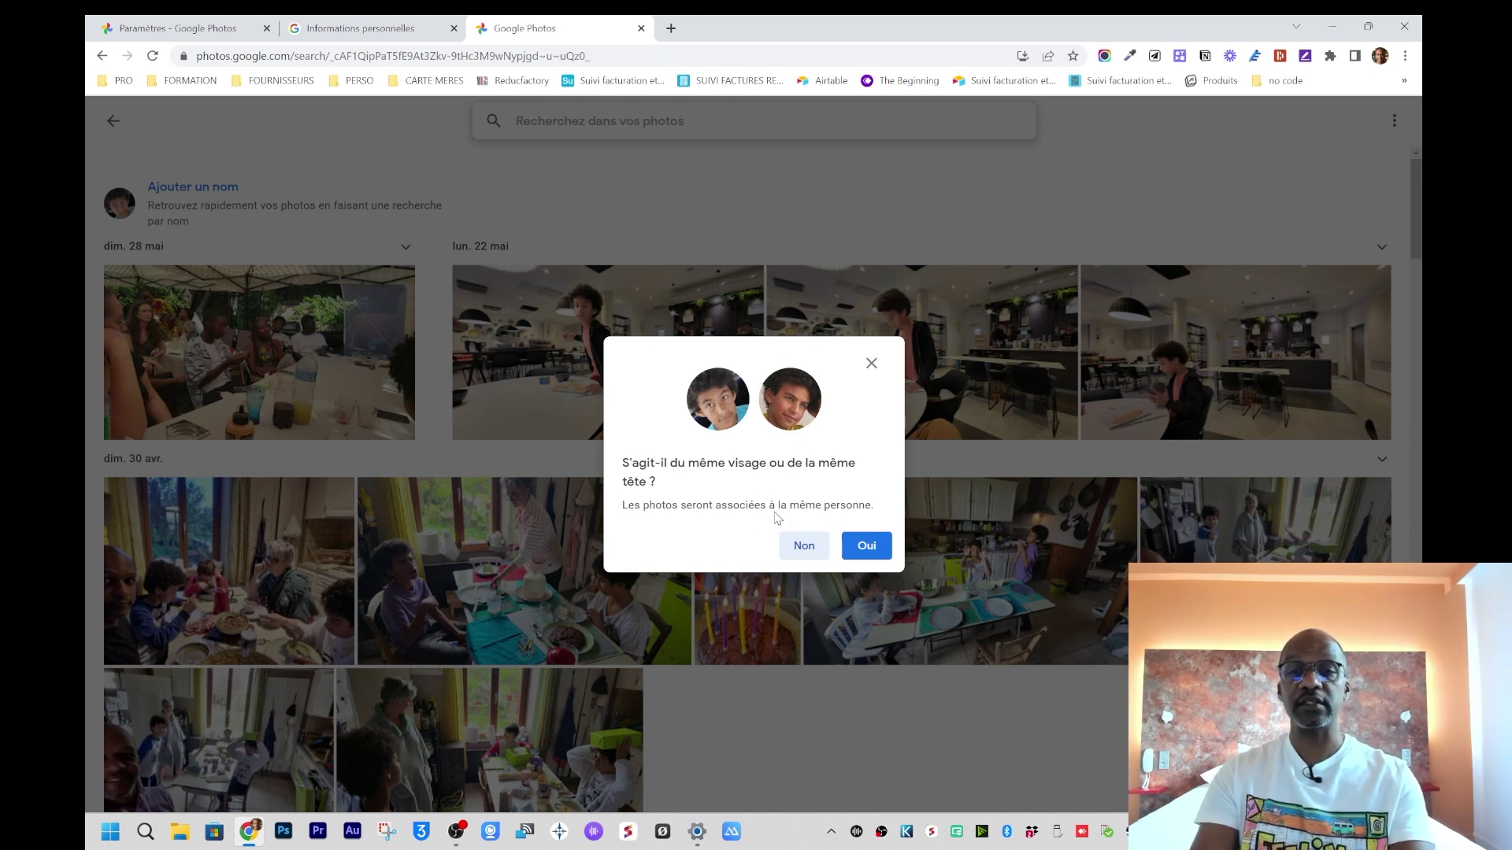
{"action": "left_click", "coordinate": [865, 555]}
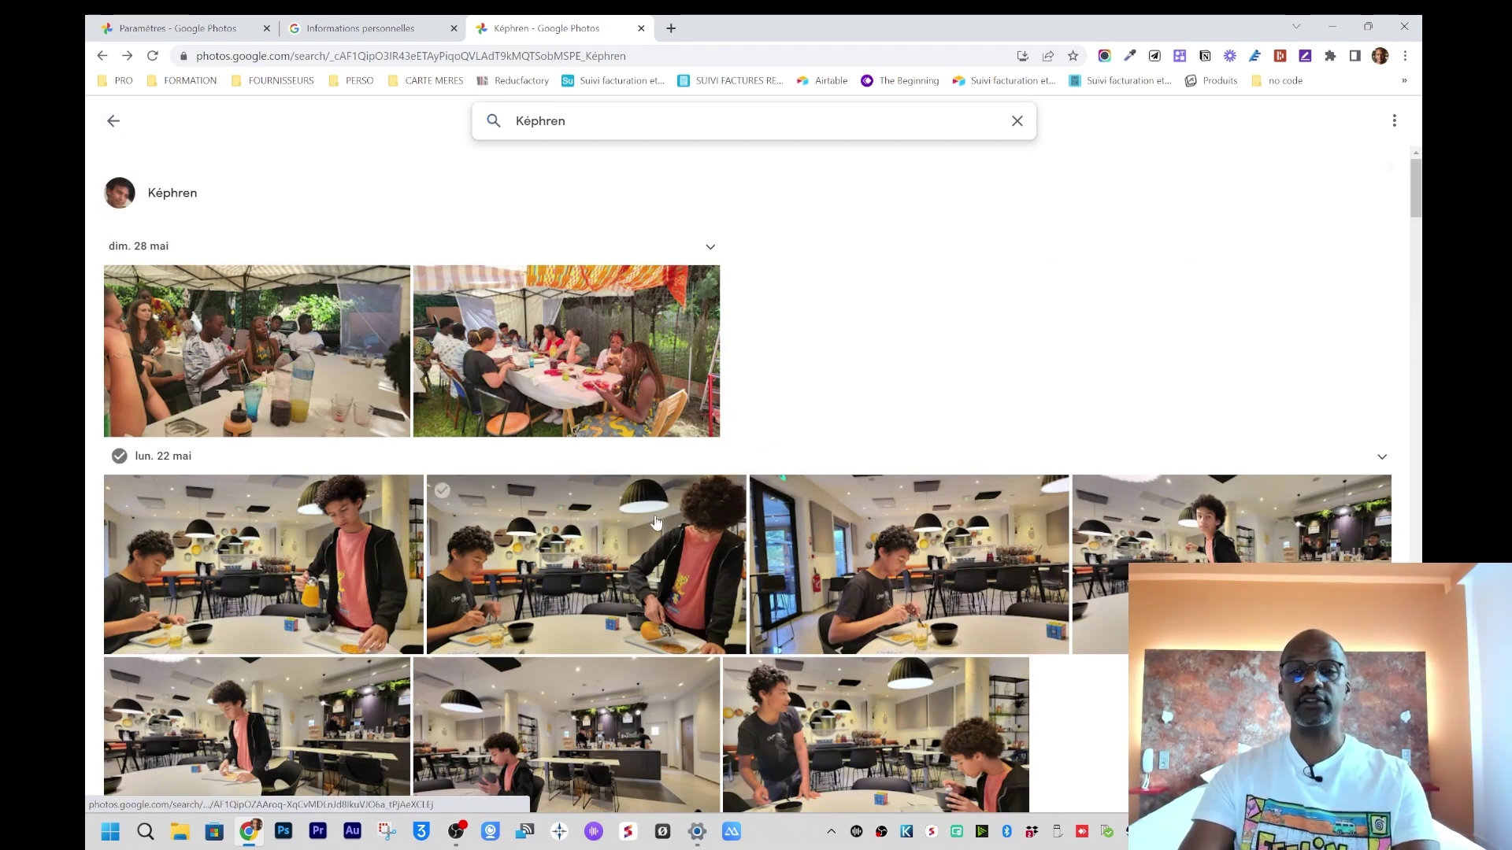
Step: Look through the merged person's photos, check the second face in the people list's first row, and return to the list
{"action": "scroll", "coordinate": [655, 521], "scroll_direction": "down", "scroll_amount": 5}
{"action": "scroll", "coordinate": [656, 521], "scroll_direction": "down", "scroll_amount": 15}
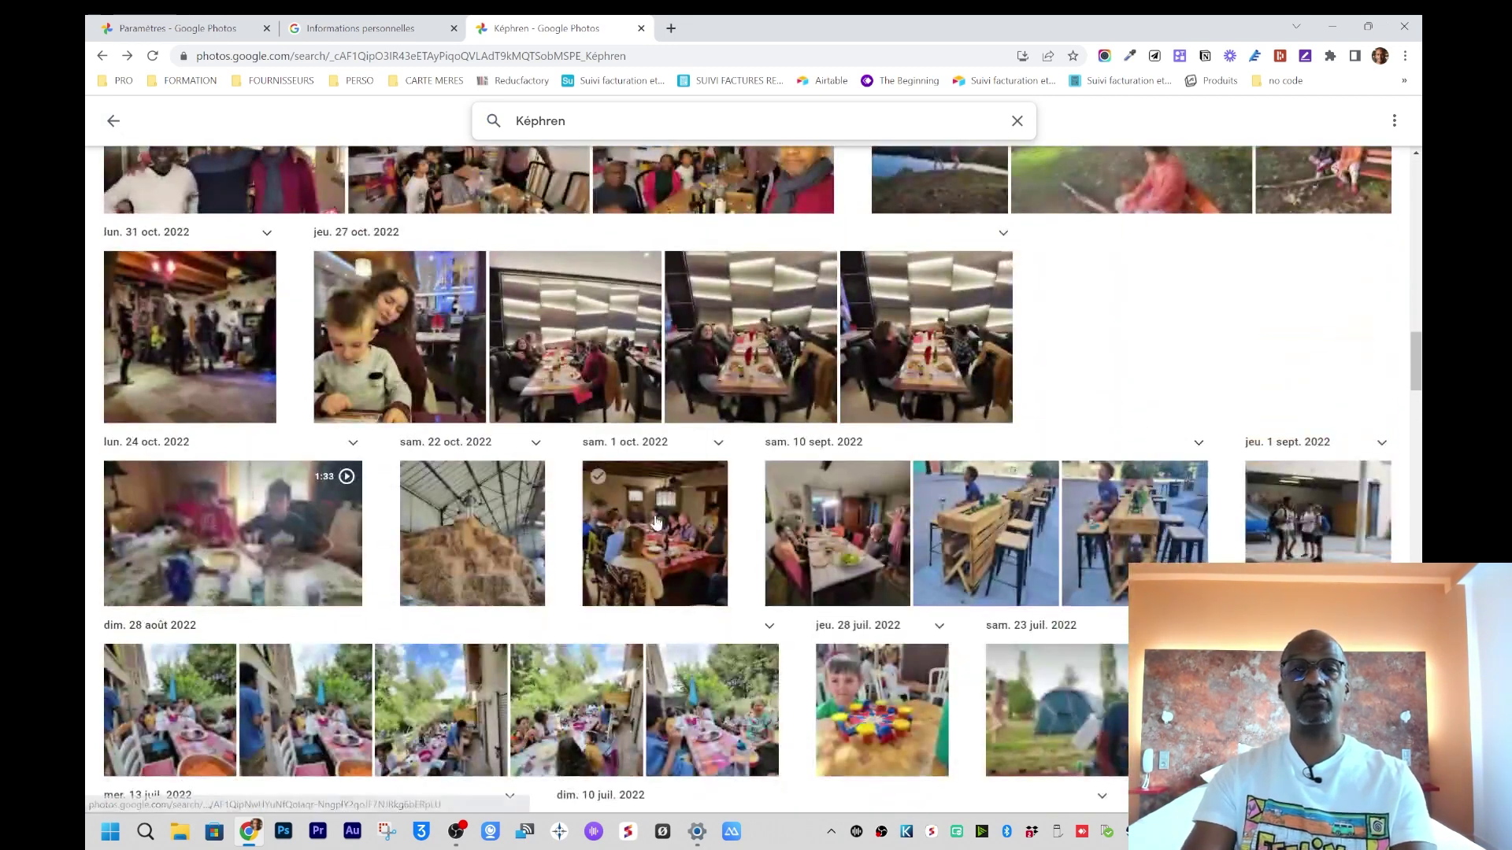
{"action": "left_click", "coordinate": [115, 122]}
{"action": "left_click", "coordinate": [665, 380]}
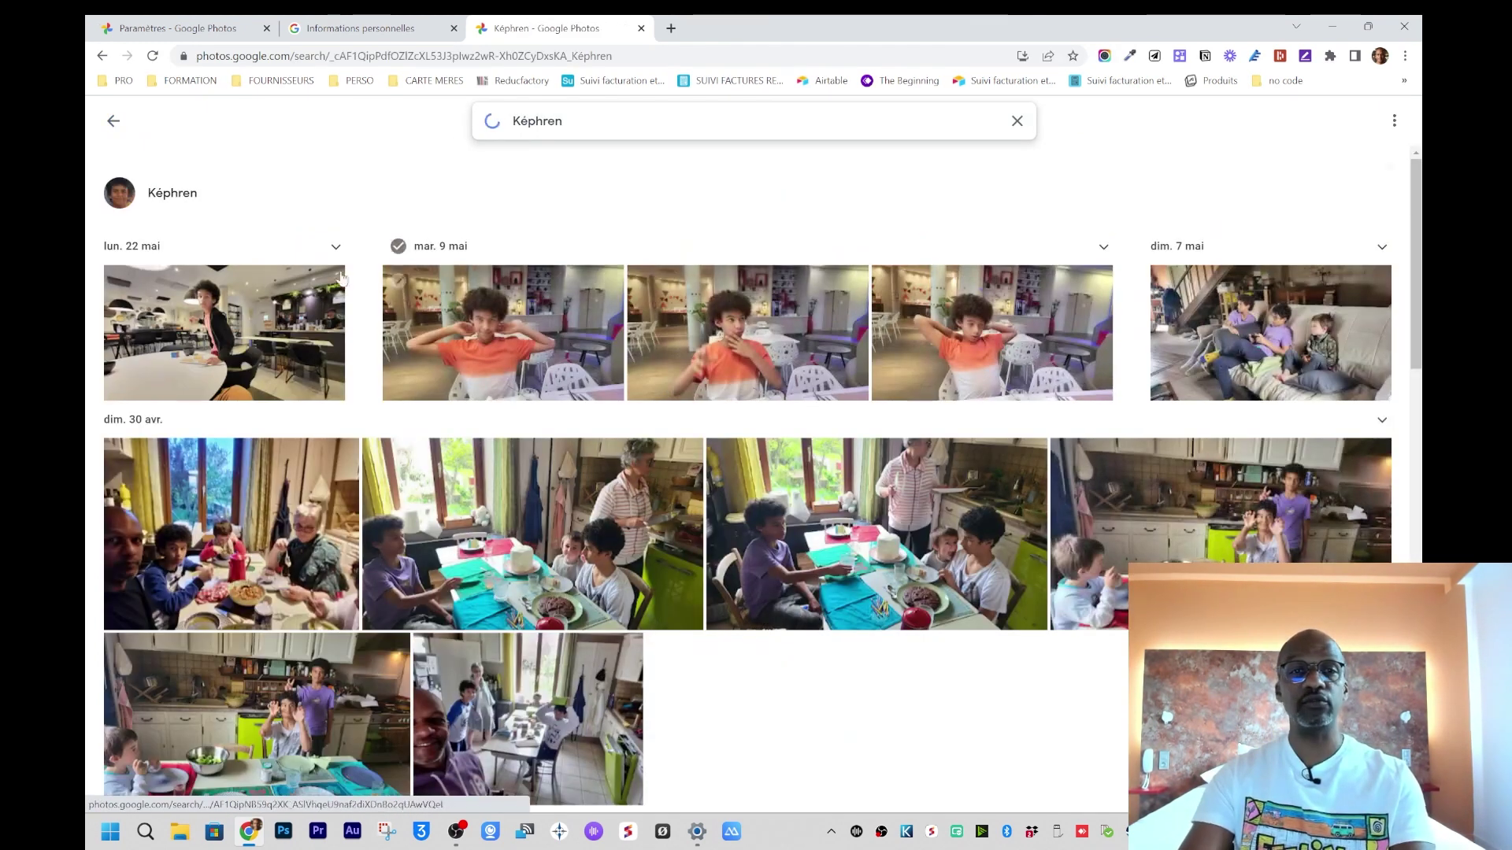
{"action": "left_click", "coordinate": [114, 121]}
Step: Look through the full list of people for faces that still have no name
{"action": "scroll", "coordinate": [779, 568], "scroll_direction": "down", "scroll_amount": 15}
{"action": "scroll", "coordinate": [779, 567], "scroll_direction": "down", "scroll_amount": 5}
{"action": "scroll", "coordinate": [779, 569], "scroll_direction": "down", "scroll_amount": 3}
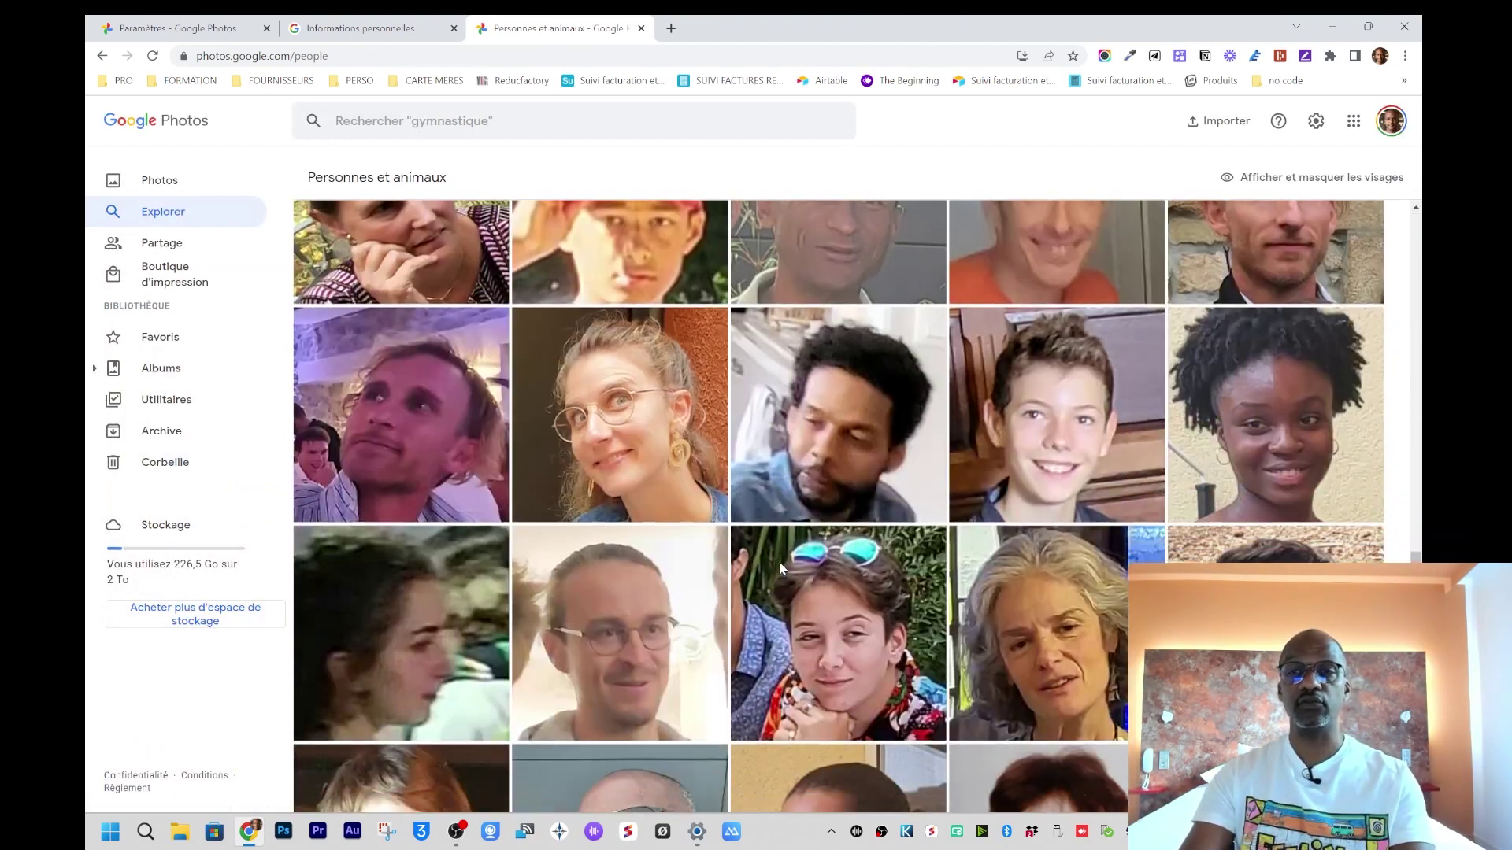
{"action": "scroll", "coordinate": [779, 567], "scroll_direction": "down", "scroll_amount": 1}
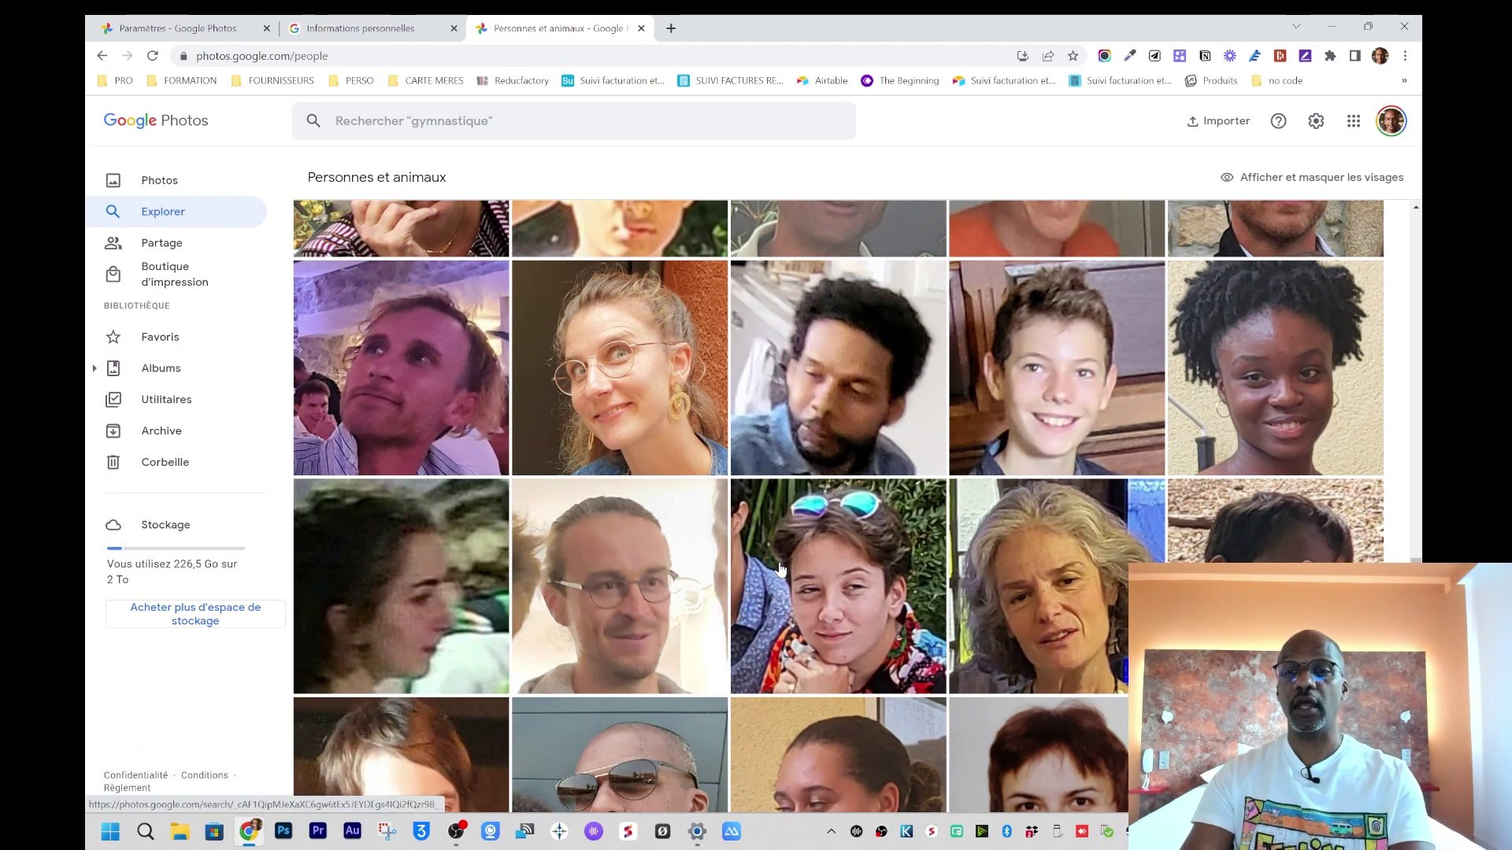
{"action": "scroll", "coordinate": [779, 567], "scroll_direction": "down", "scroll_amount": 10}
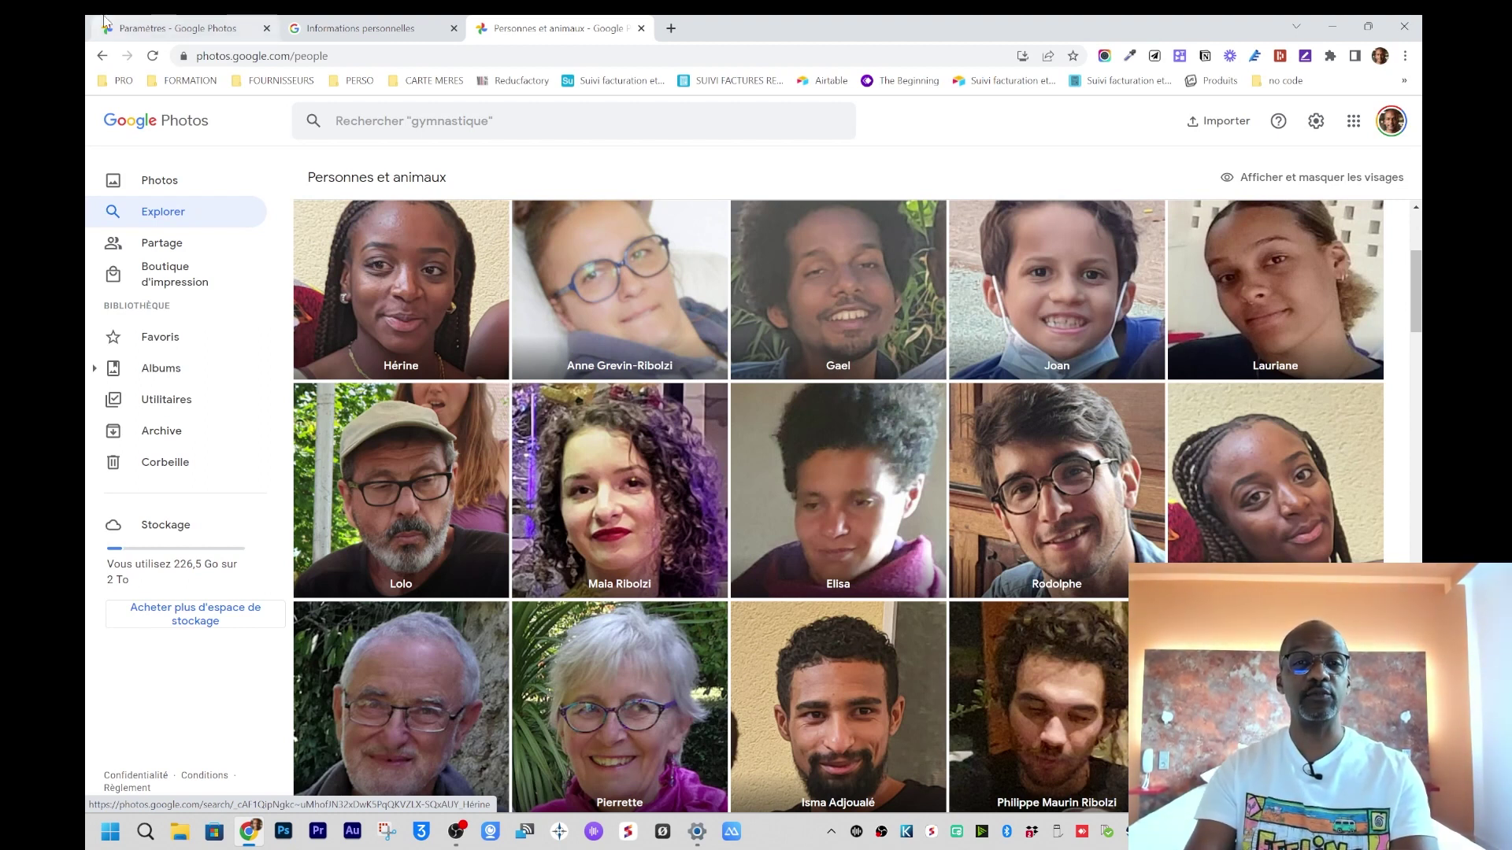
Step: Search the photos again for the first name shared by the labelled faces, and look through the matching pictures by date
{"action": "left_click", "coordinate": [384, 120]}
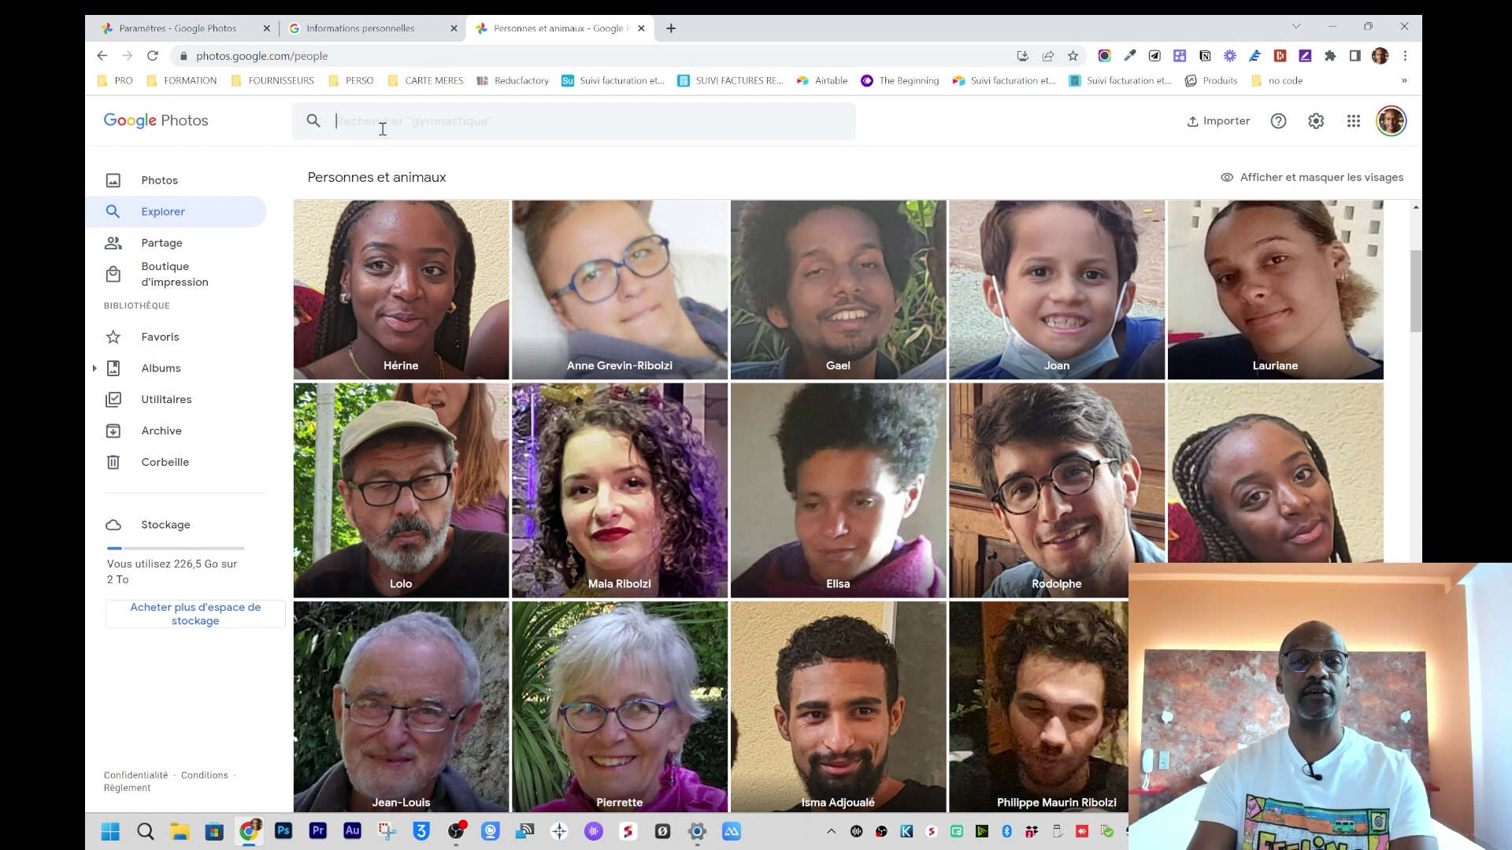
{"action": "type", "text": "képhren"}
{"action": "key", "text": "Return"}
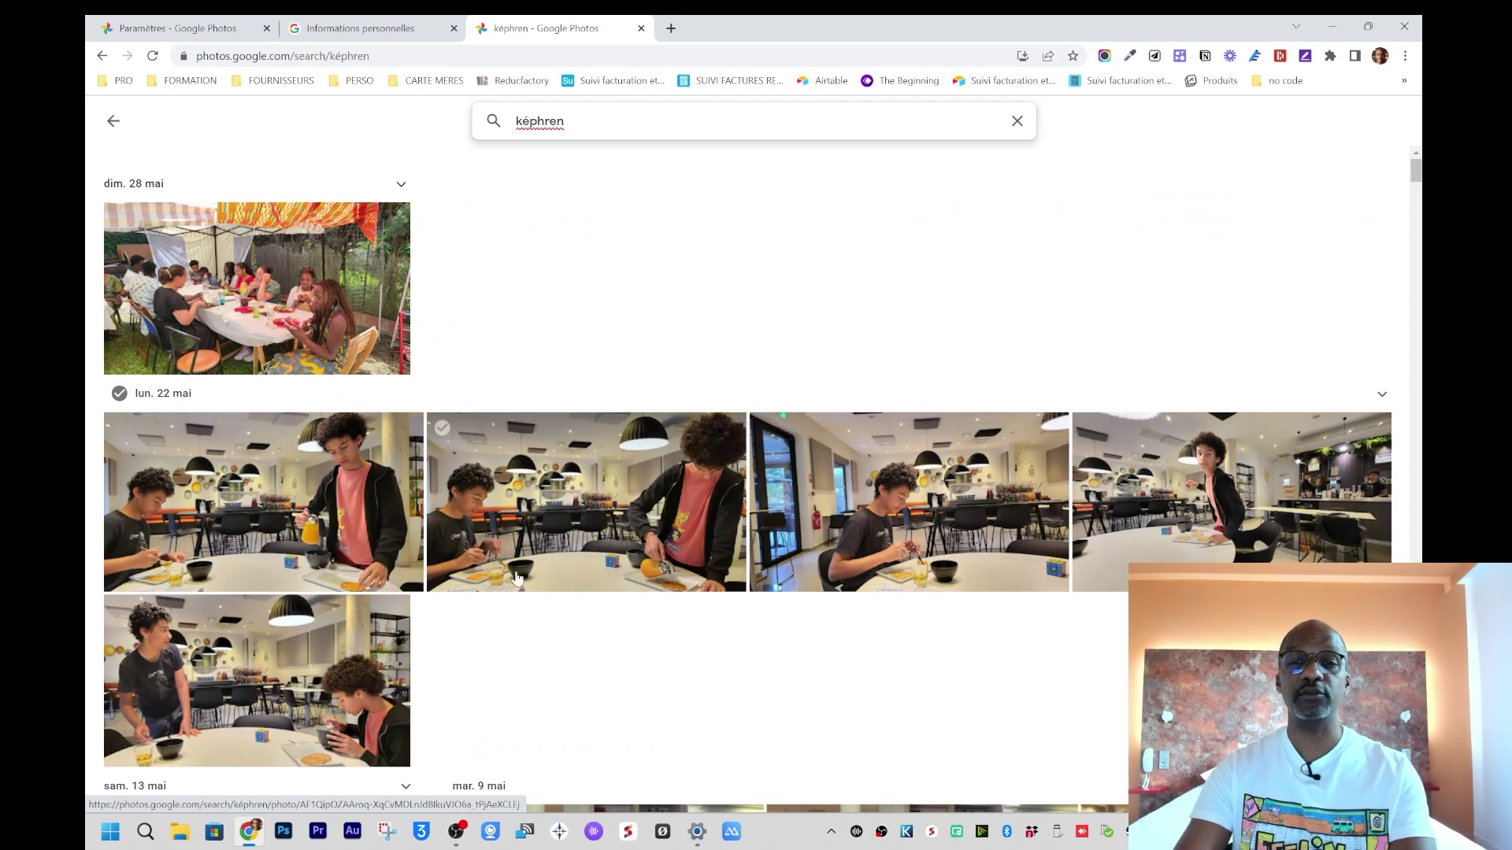
{"action": "scroll", "coordinate": [660, 741], "scroll_direction": "down", "scroll_amount": 10}
{"action": "scroll", "coordinate": [660, 742], "scroll_direction": "down", "scroll_amount": 15}
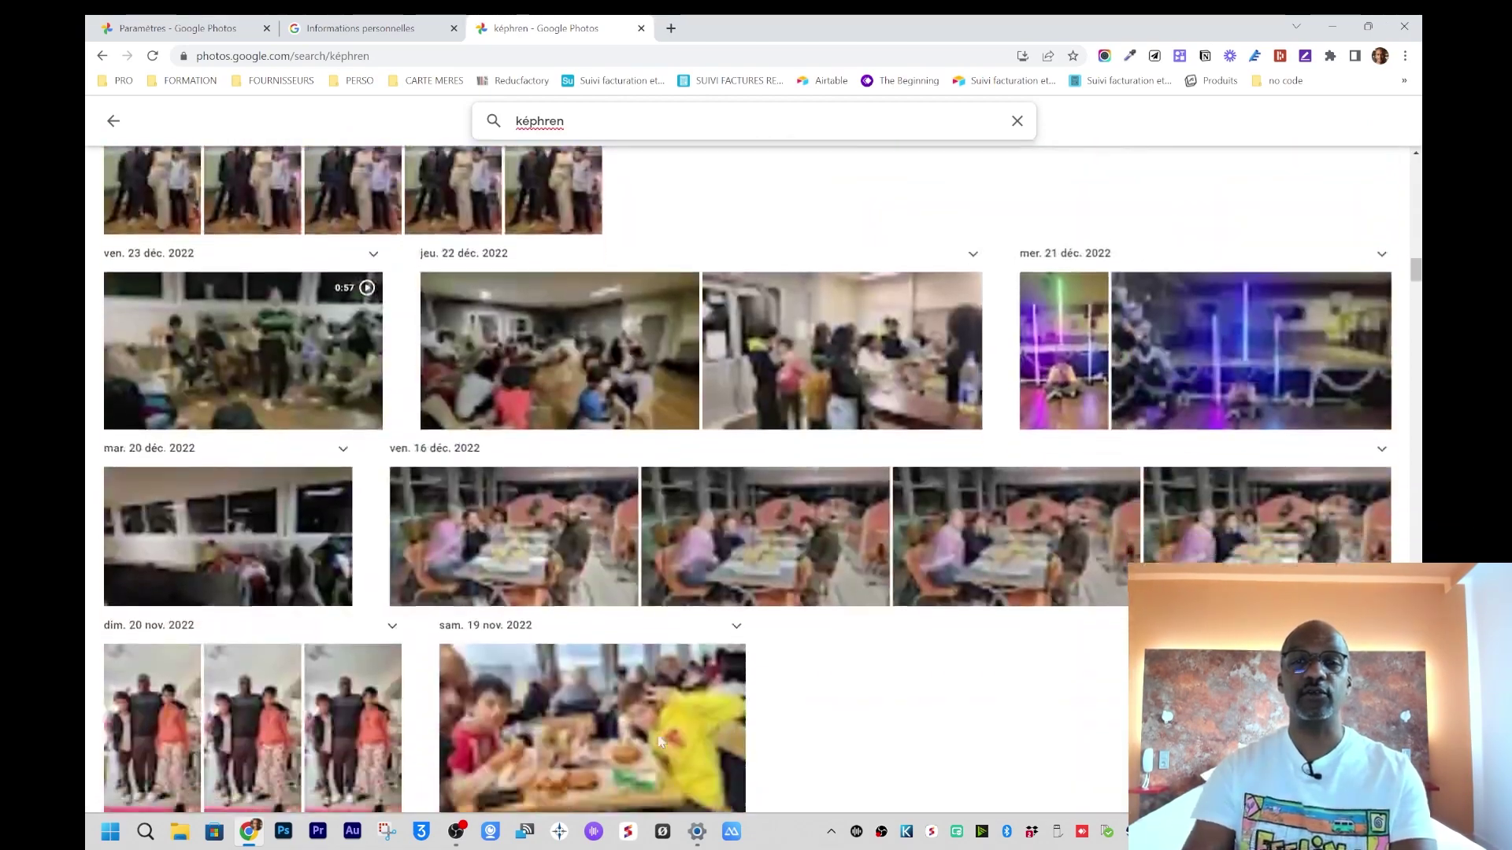
{"action": "scroll", "coordinate": [660, 742], "scroll_direction": "down", "scroll_amount": 15}
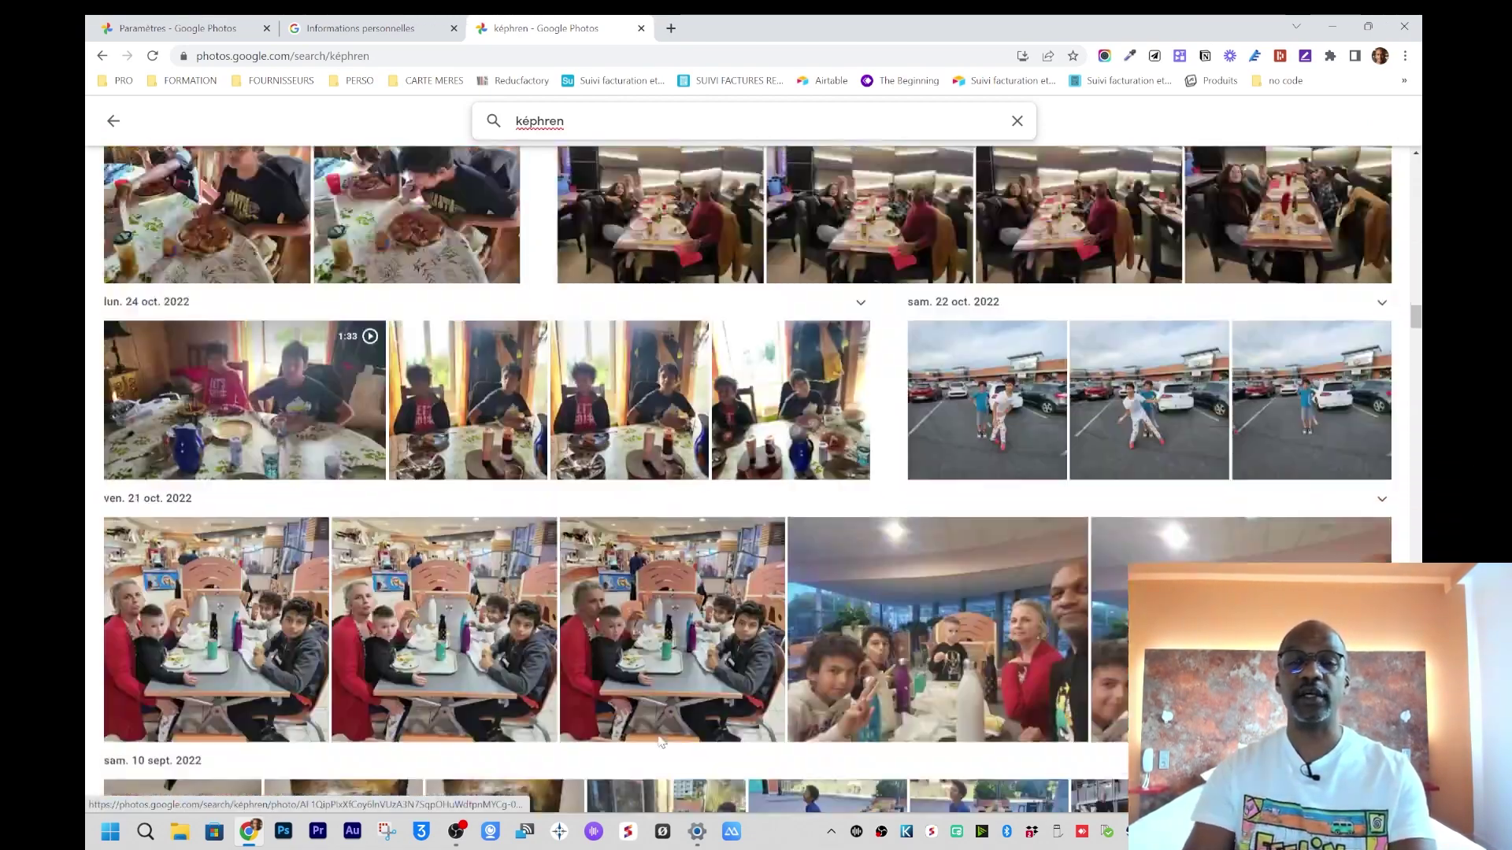
{"action": "scroll", "coordinate": [660, 741], "scroll_direction": "down", "scroll_amount": 10}
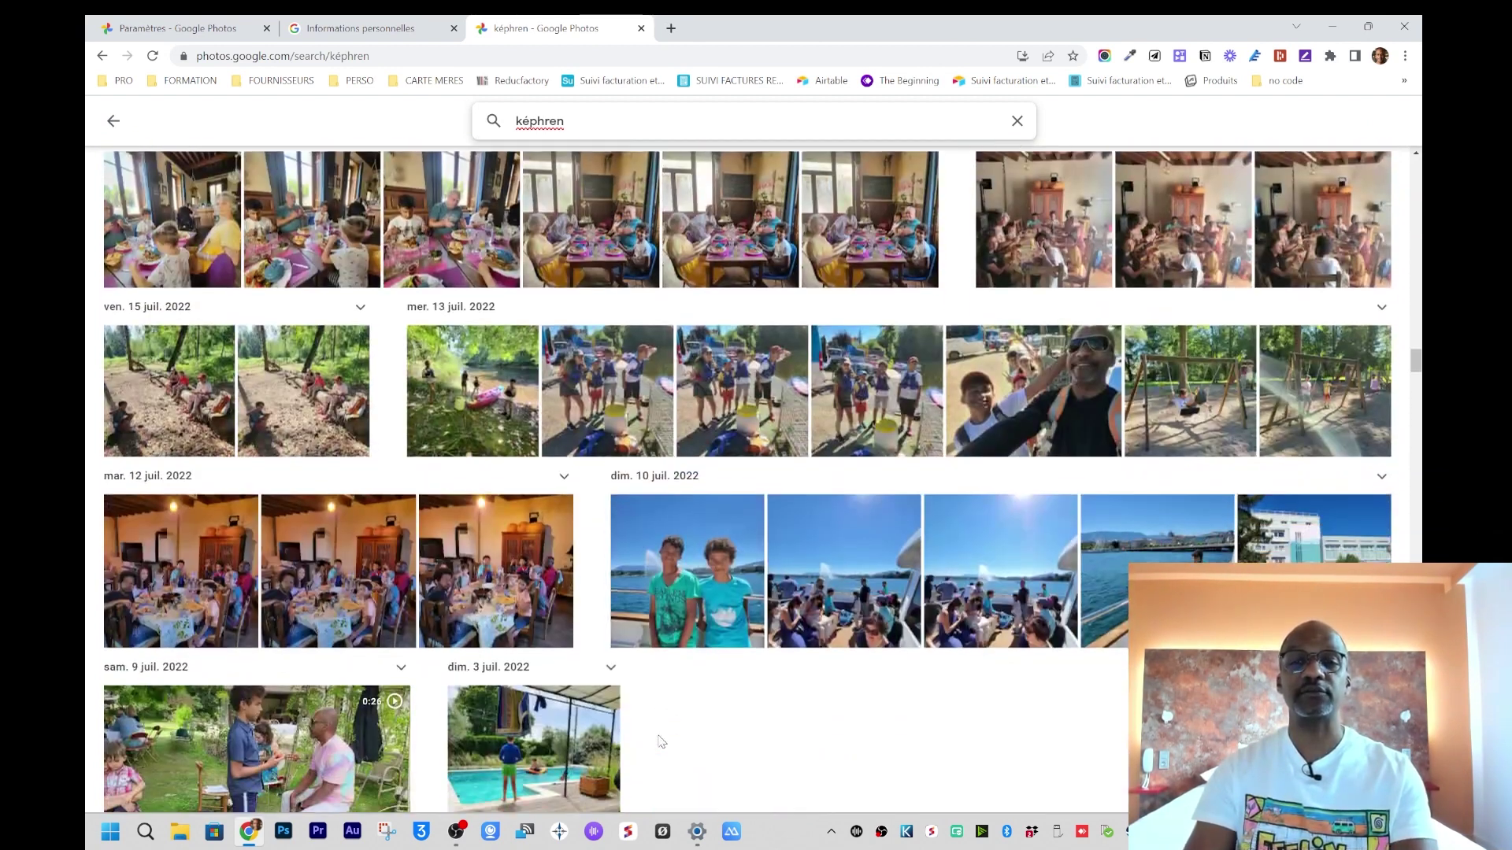